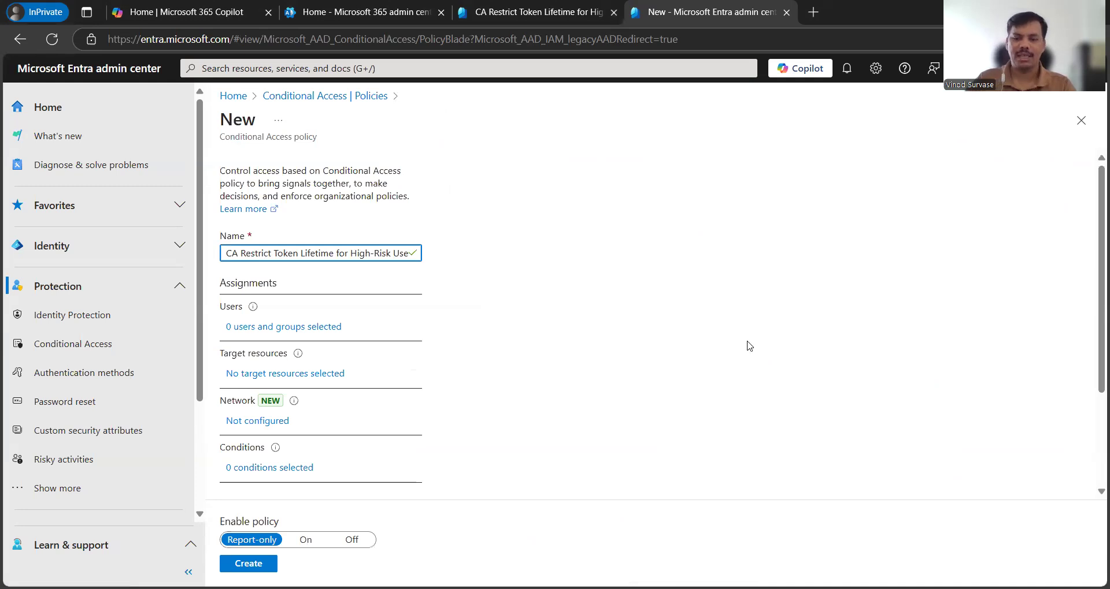
Complete the new policy's name as "CA001 Restrict Token Lifetime for High-Risk Users"
text(rs)
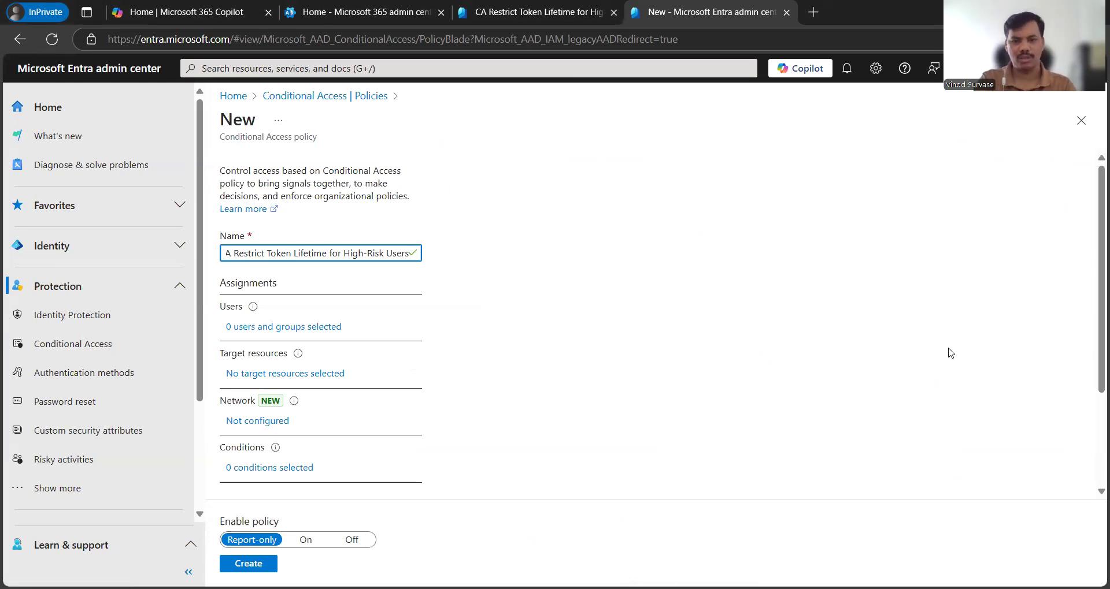
key(Home)
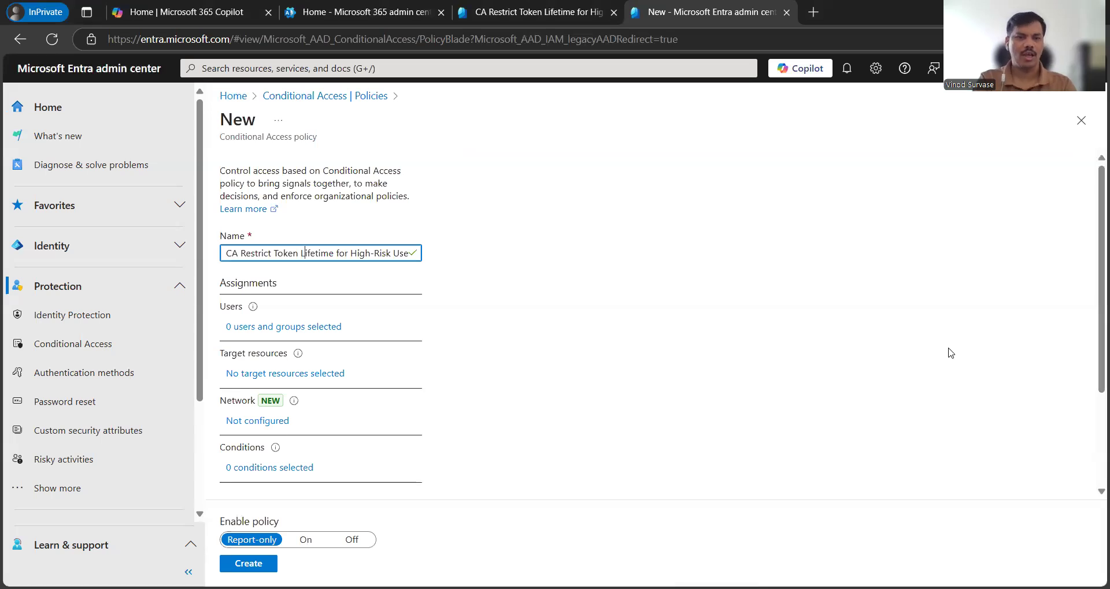
key(End)
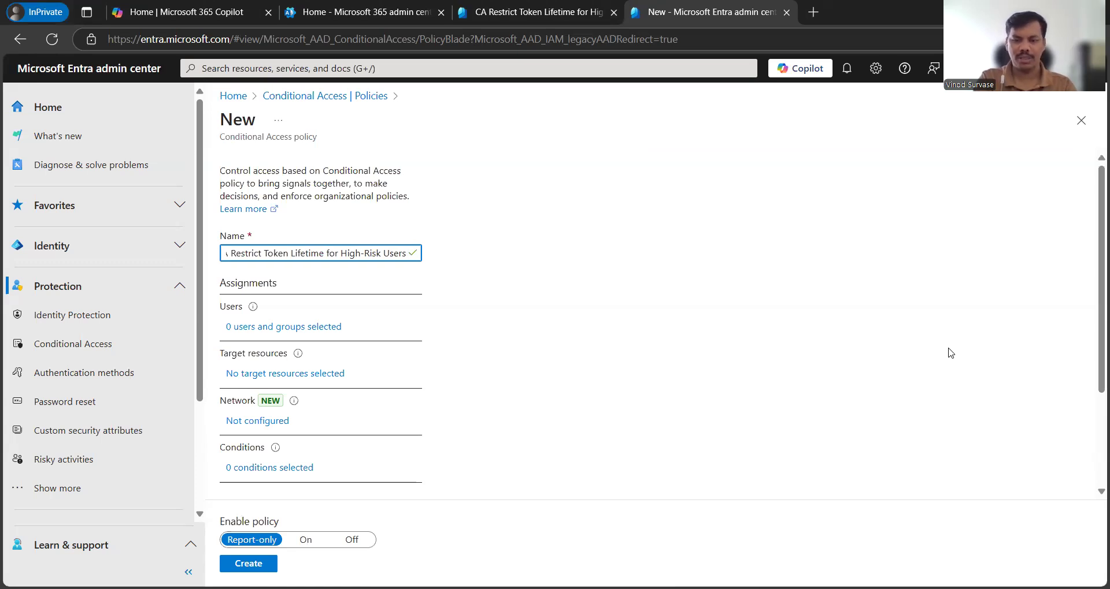
text(1)
key(Home)
text(CA )
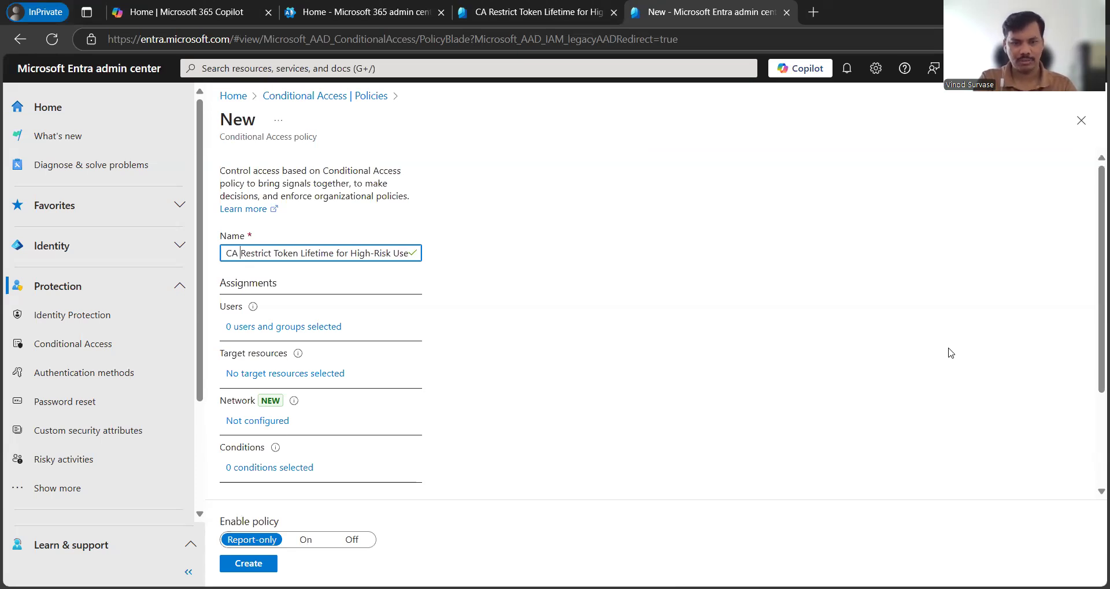
text(001)
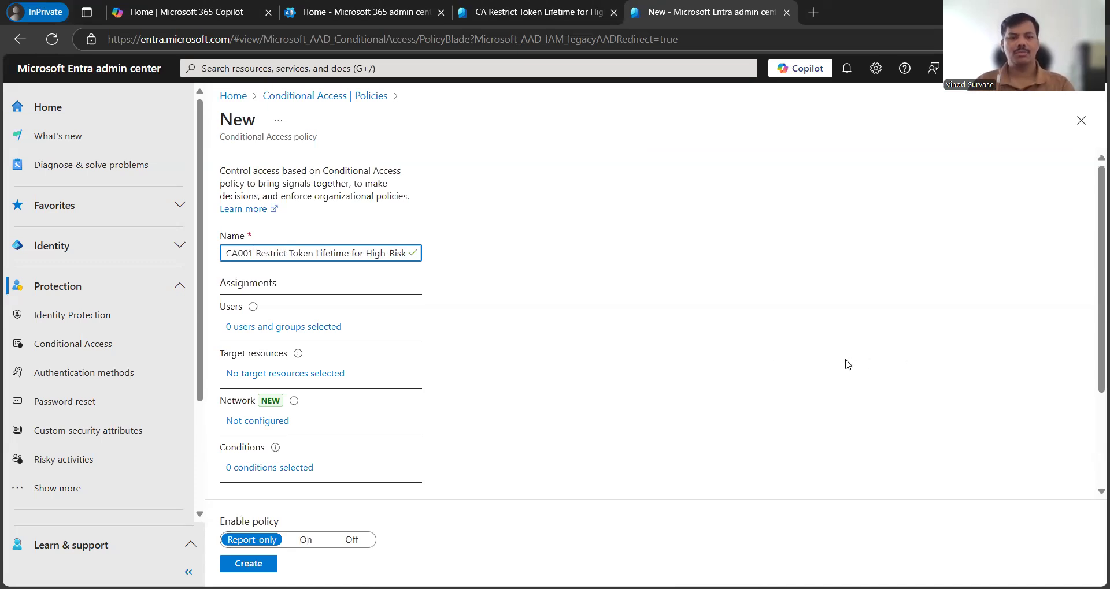
click(790, 332)
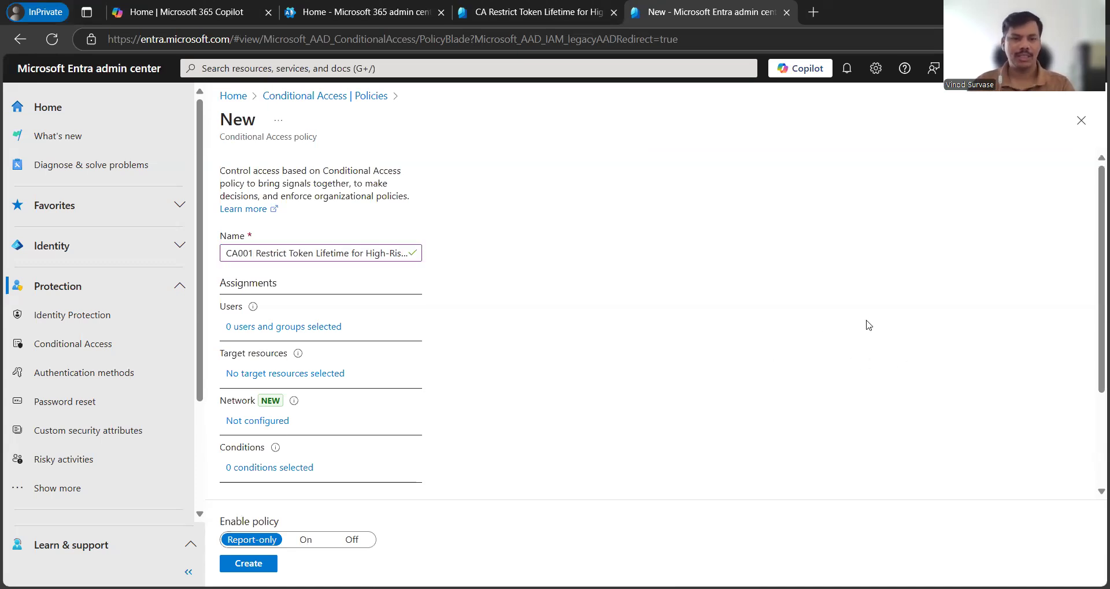
Assign the policy to all users and check the exclusion options without exempting anyone
click(251, 328)
click(480, 288)
click(480, 307)
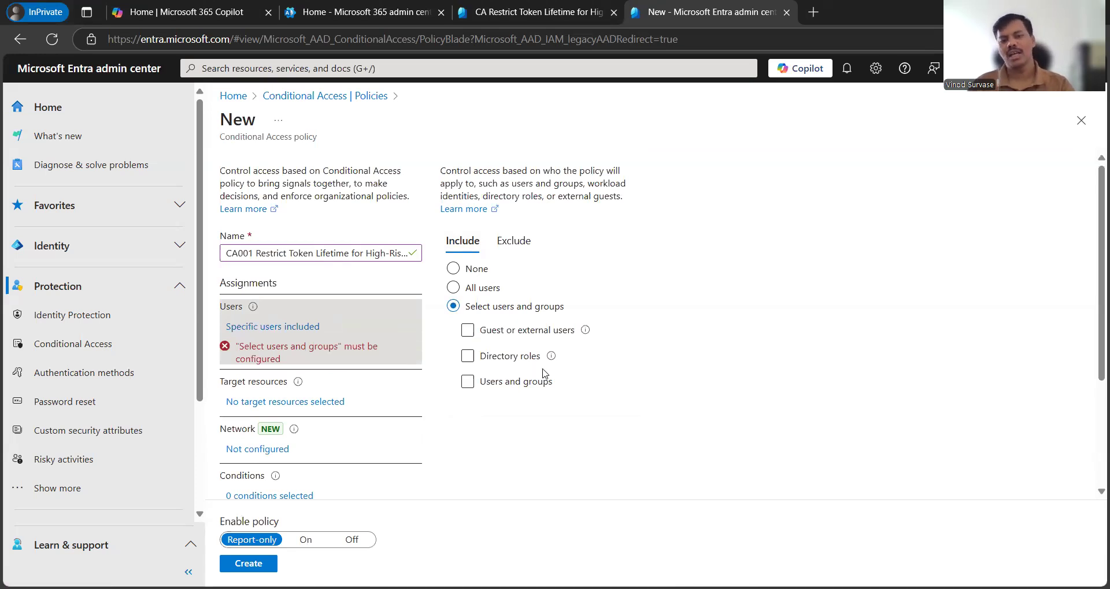
click(485, 289)
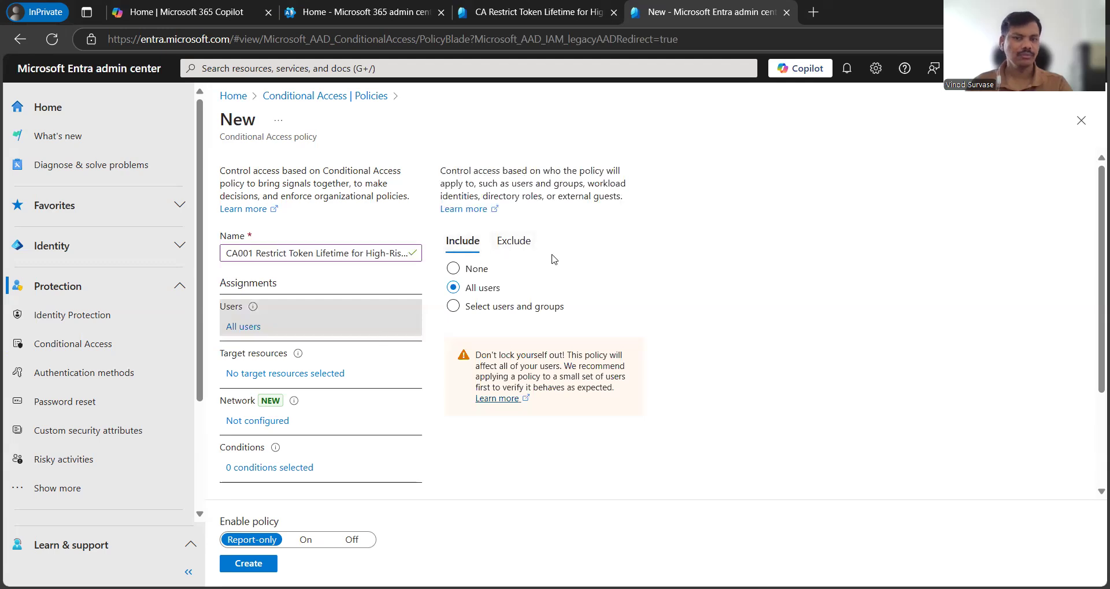
click(518, 250)
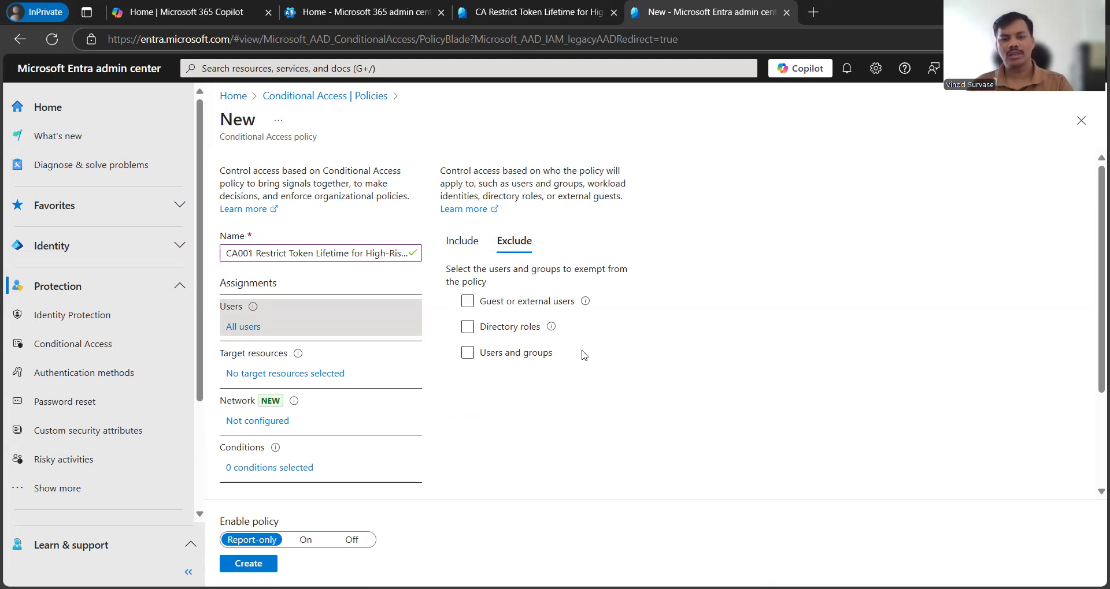
click(476, 248)
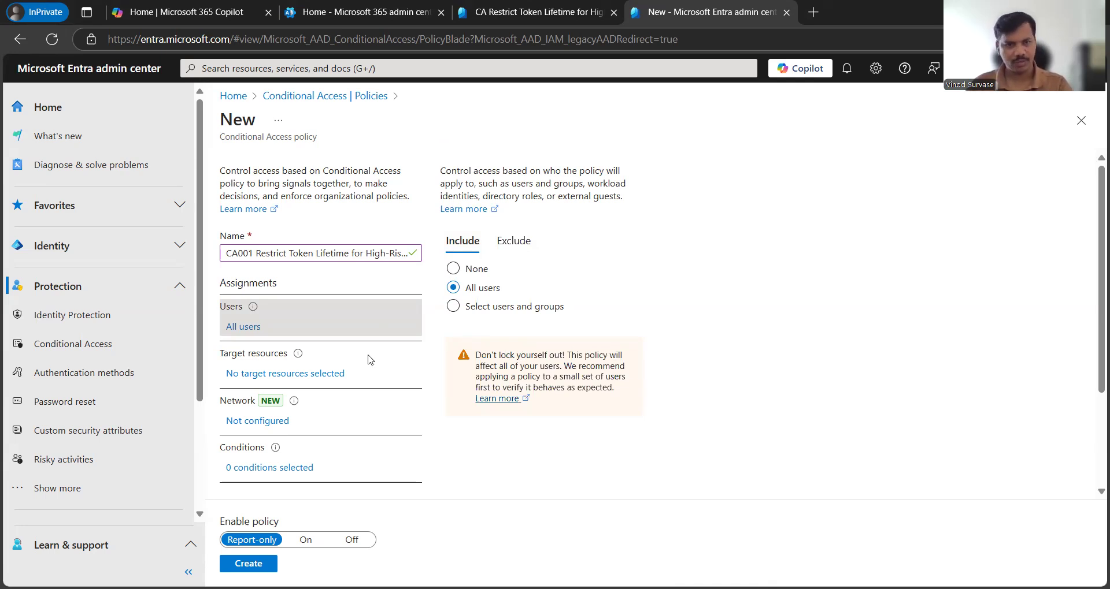
Set the policy's target resources to include All resources (formerly 'All cloud apps')
scroll(344, 296, down, 1)
click(280, 301)
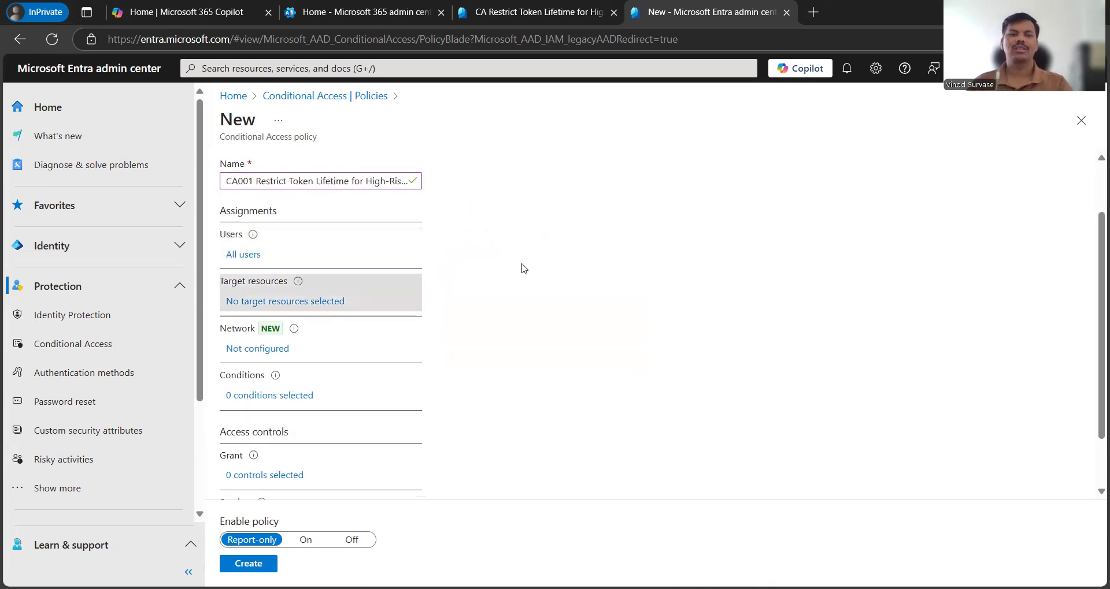
click(473, 353)
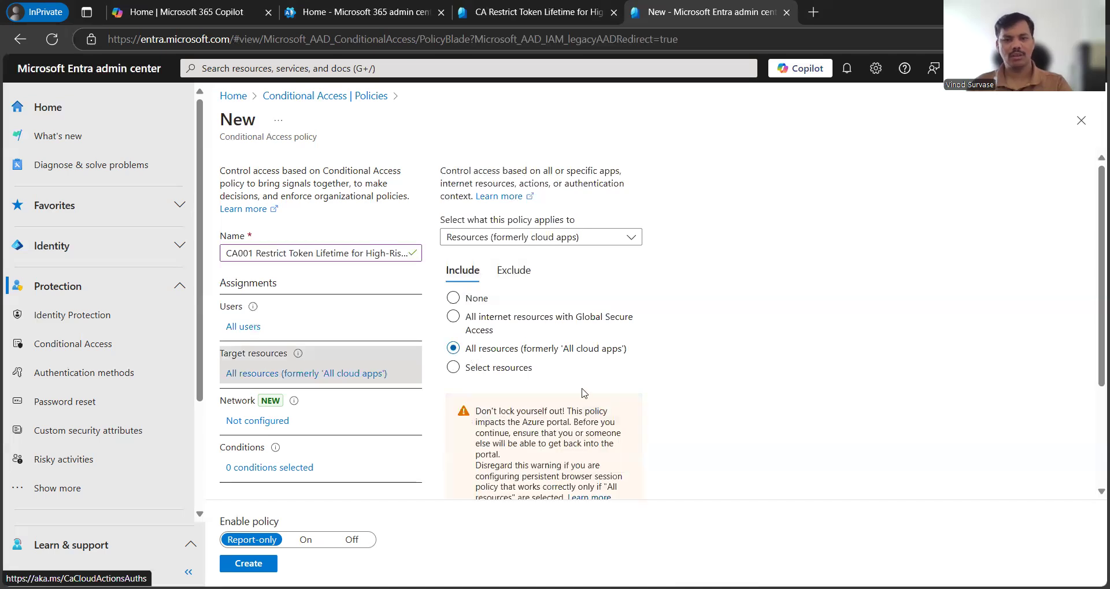
scroll(792, 369, down, 2)
scroll(792, 369, up, 2)
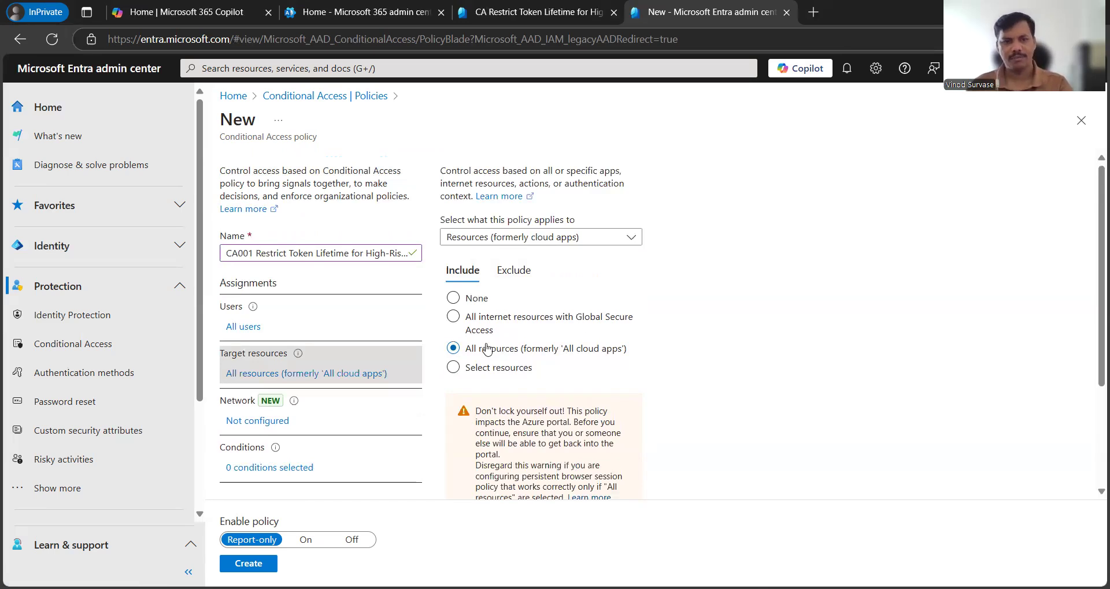
Enable the Network assignment and include any network or location
scroll(357, 323, down, 1)
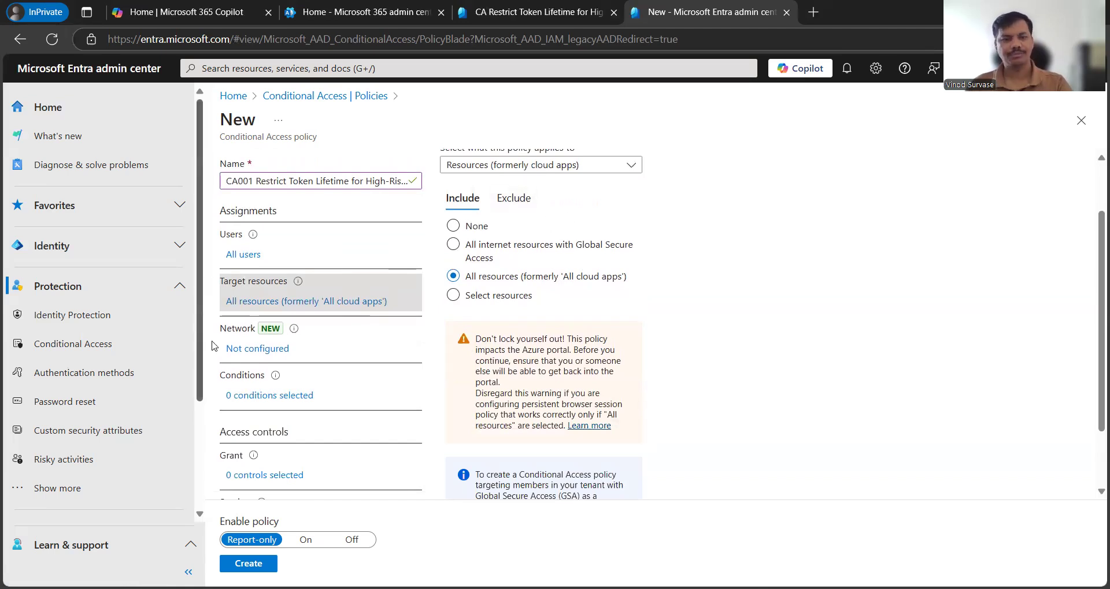
scroll(283, 260, down, 1)
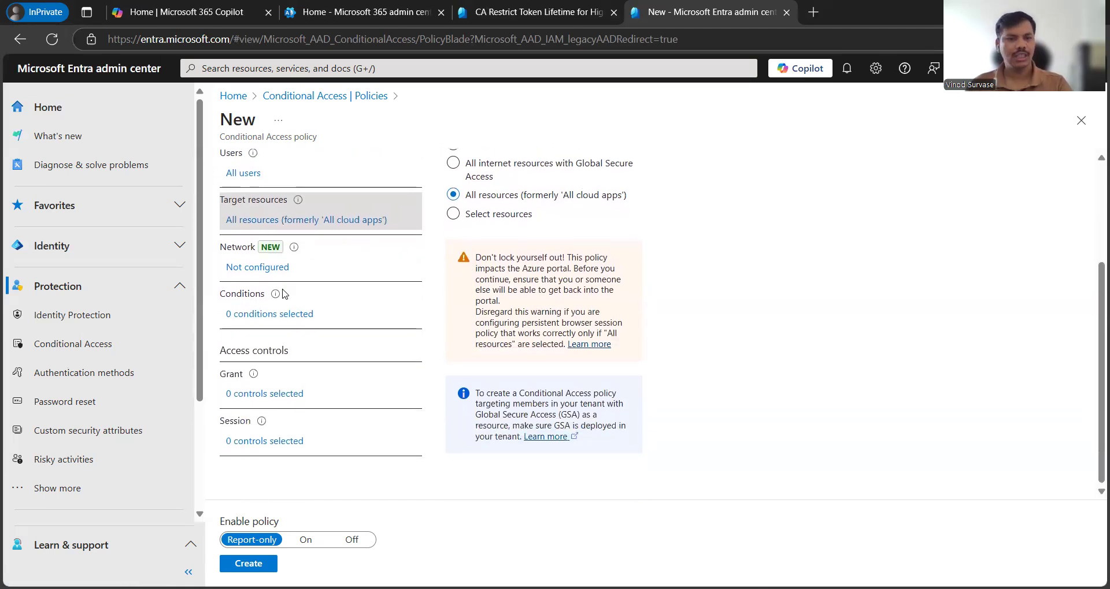
click(260, 267)
scroll(527, 316, down, 2)
scroll(497, 283, up, 2)
click(464, 224)
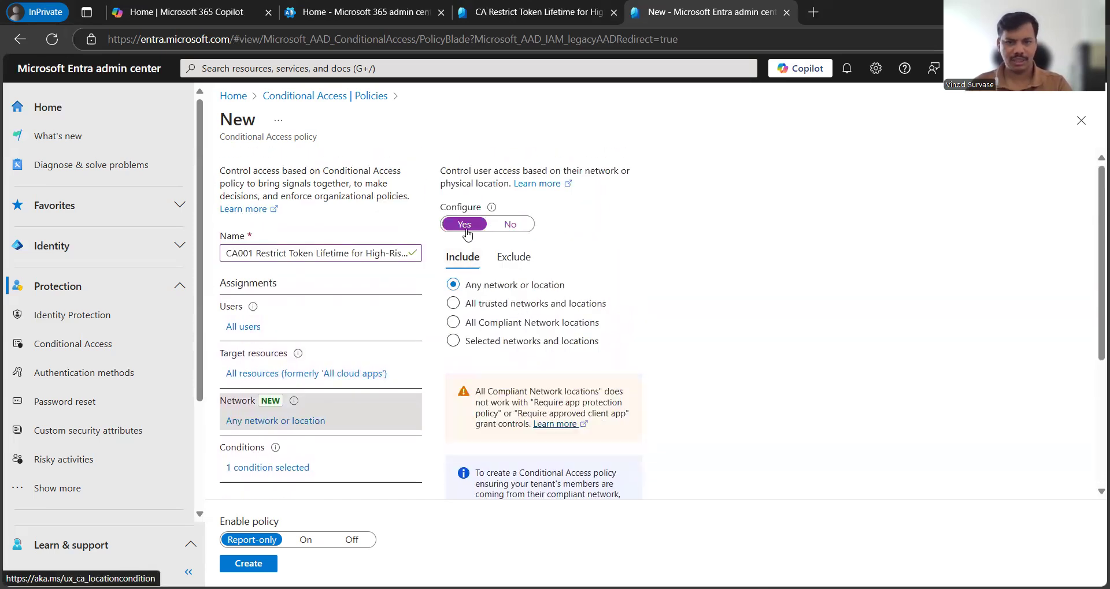
click(497, 305)
click(494, 325)
click(484, 292)
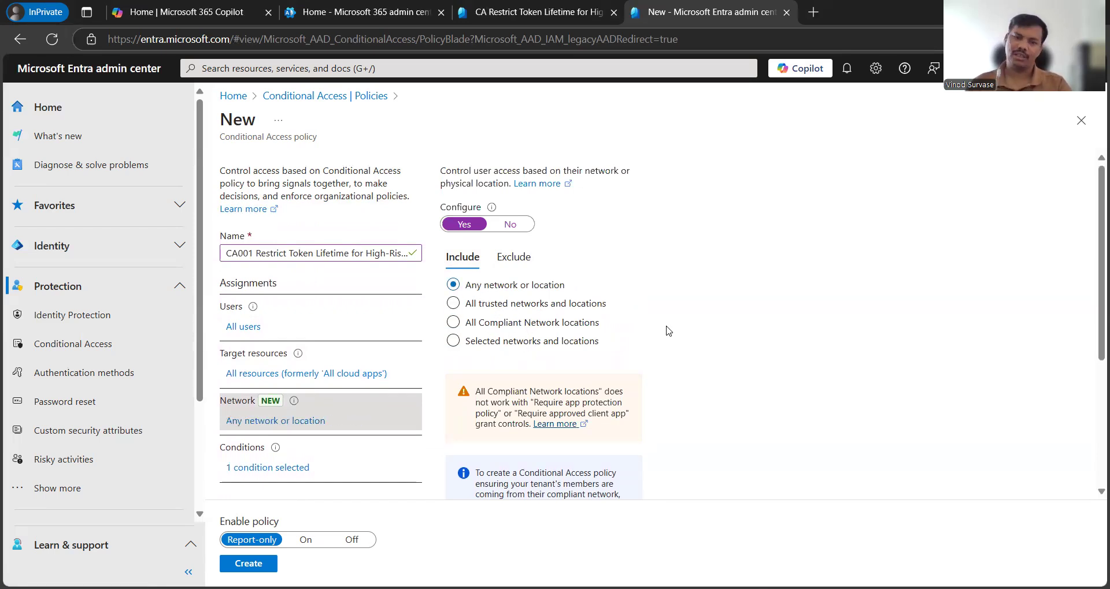
Configure the client apps condition to cover the legacy Exchange ActiveSync clients and Other clients
scroll(665, 341, down, 4)
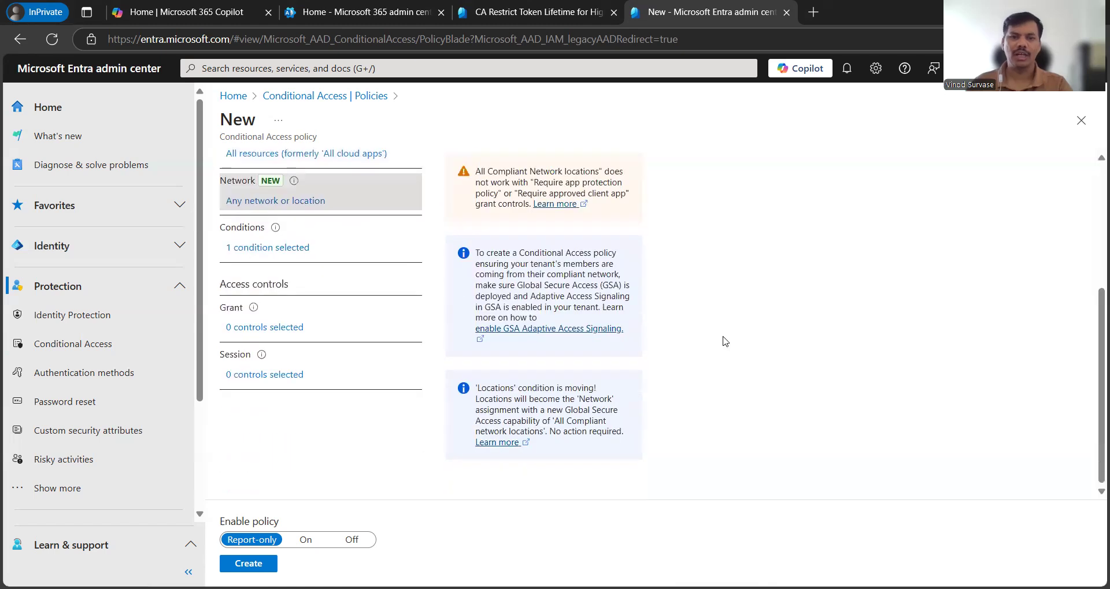
scroll(639, 340, up, 1)
click(255, 320)
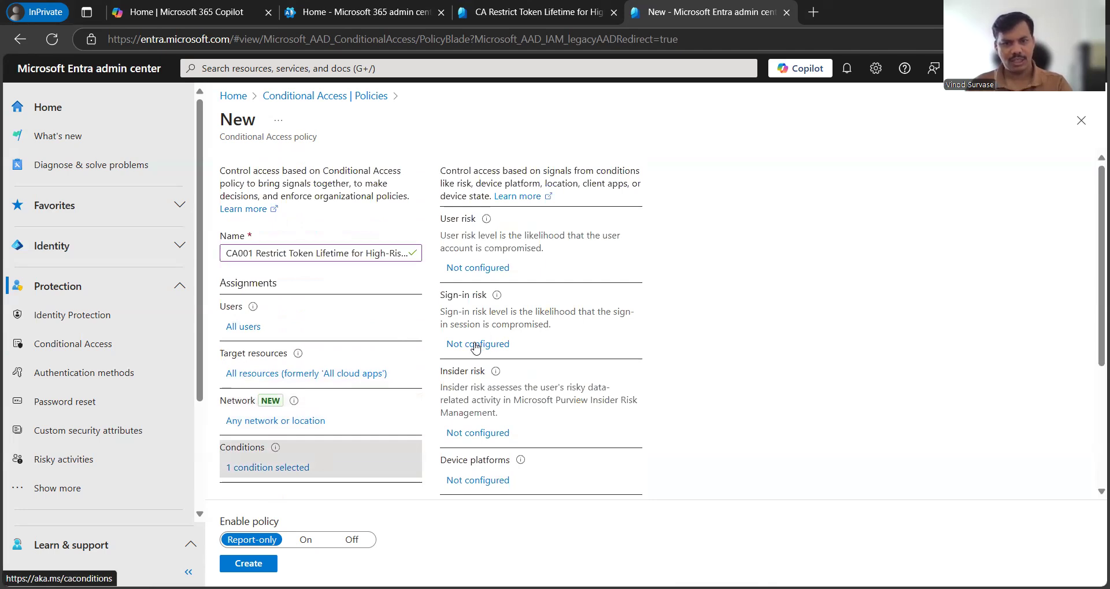
scroll(544, 355, down, 4)
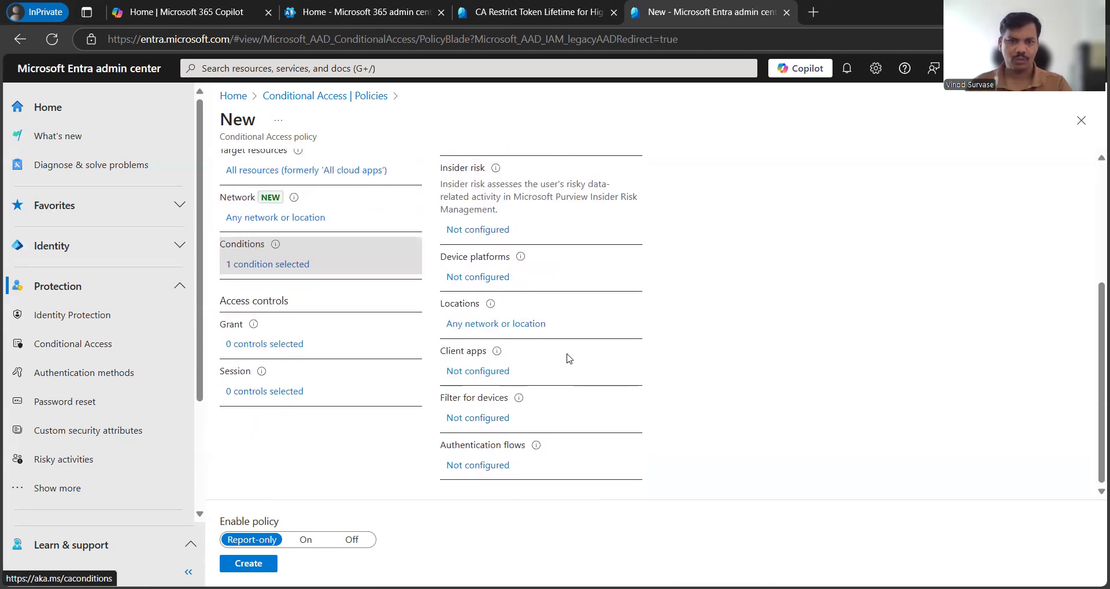
click(484, 373)
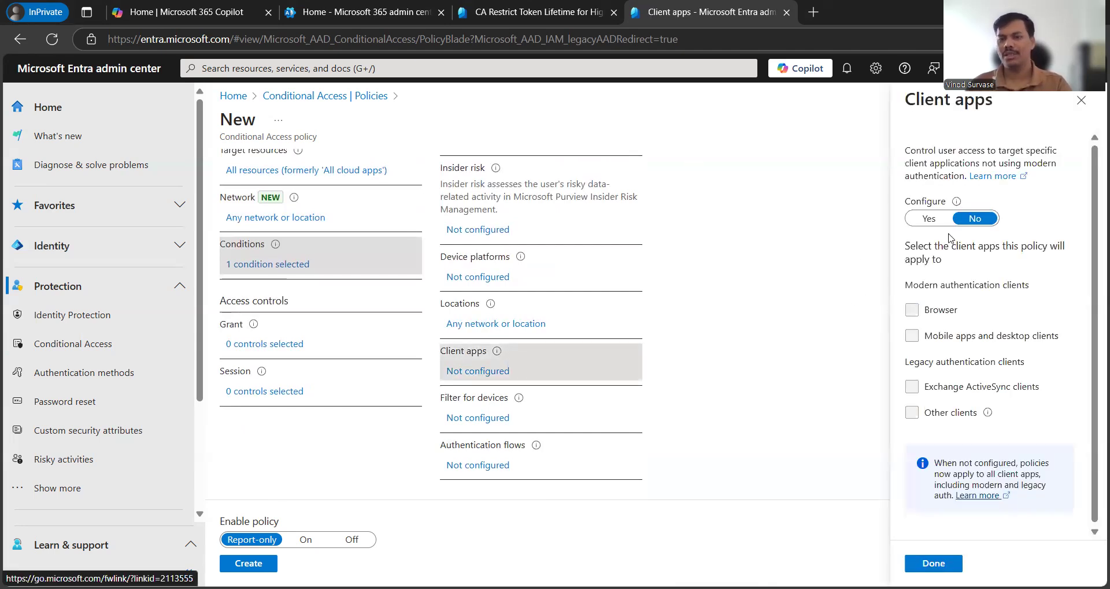
click(929, 219)
click(911, 387)
click(912, 413)
click(947, 565)
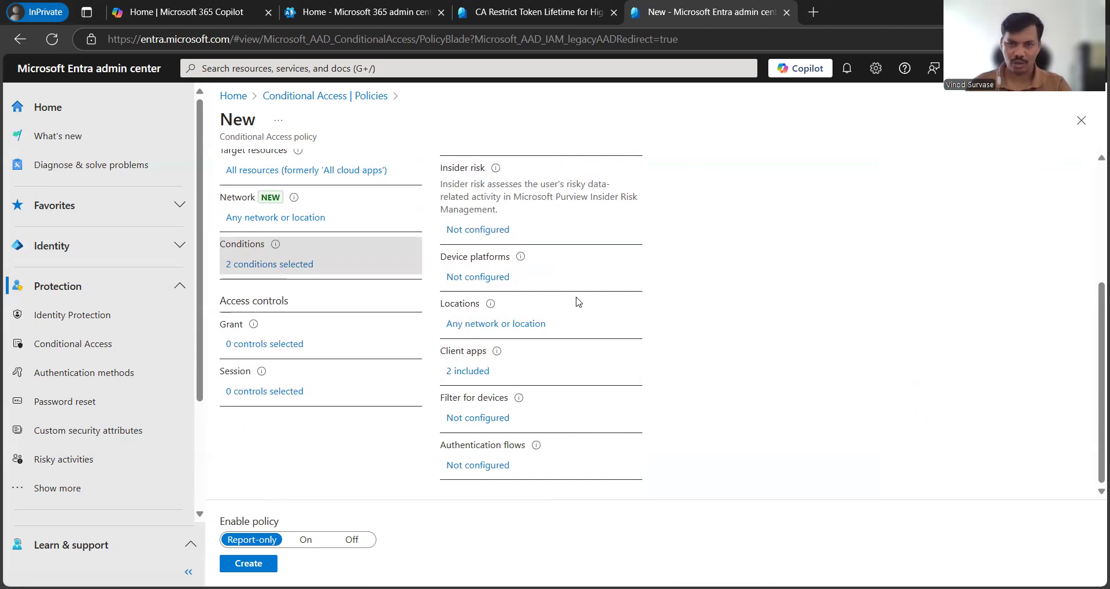
Enable the sign-in risk condition for the High and Medium risk levels
scroll(578, 301, up, 4)
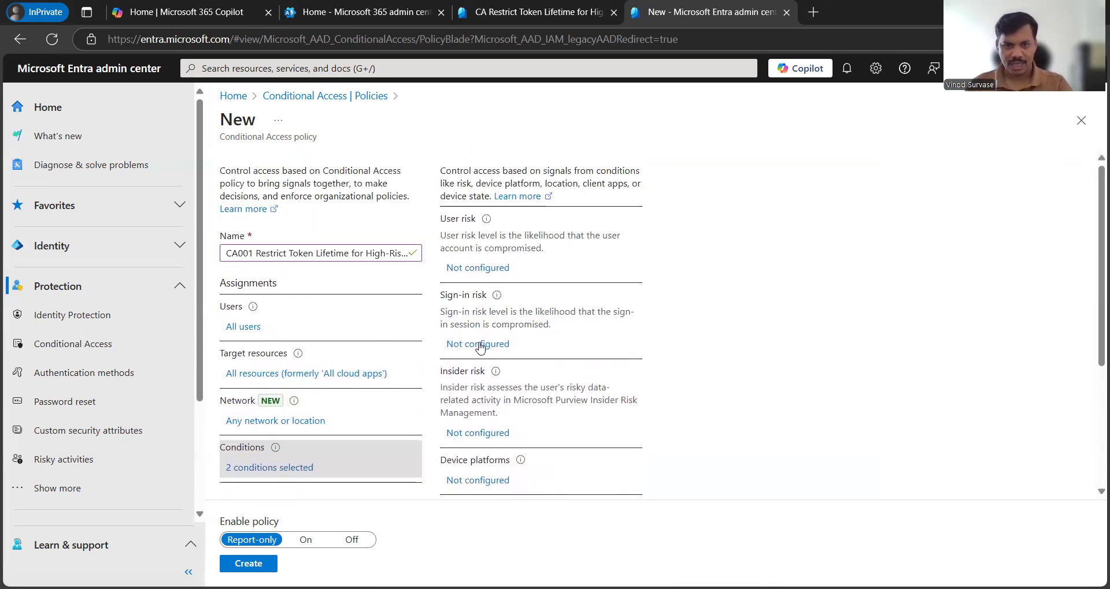
click(479, 345)
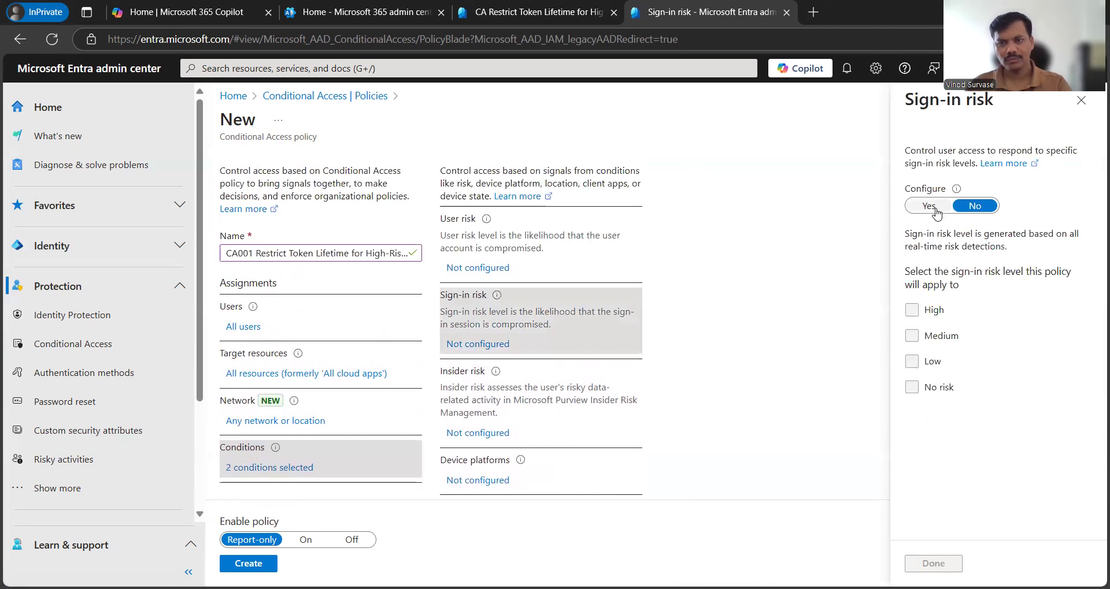
click(934, 210)
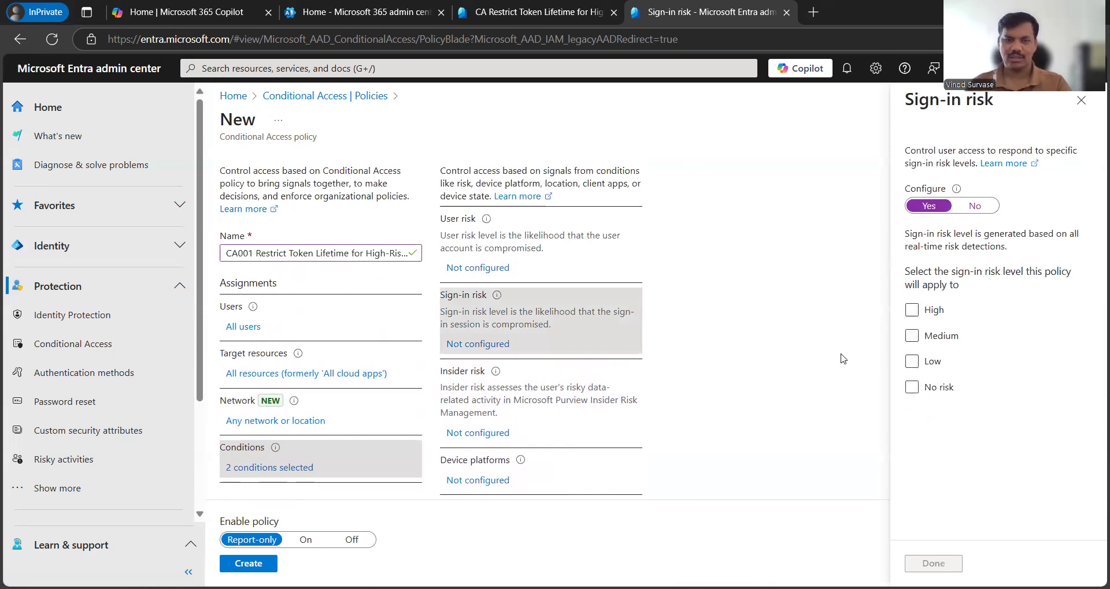
click(912, 310)
click(912, 336)
click(933, 563)
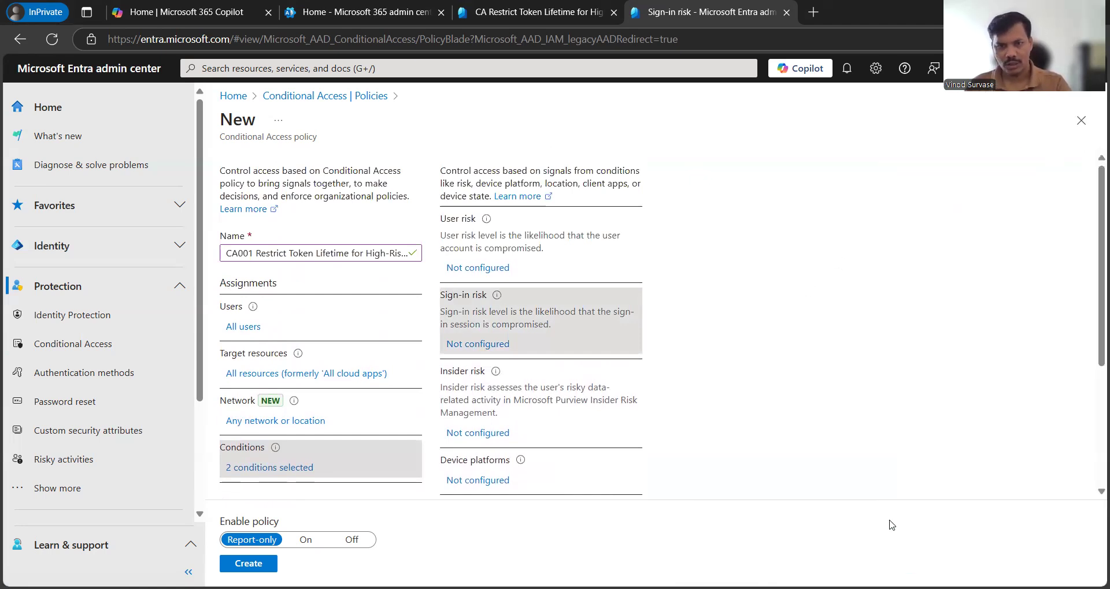
Enable the user risk condition for the High and Medium risk levels
click(479, 270)
click(905, 172)
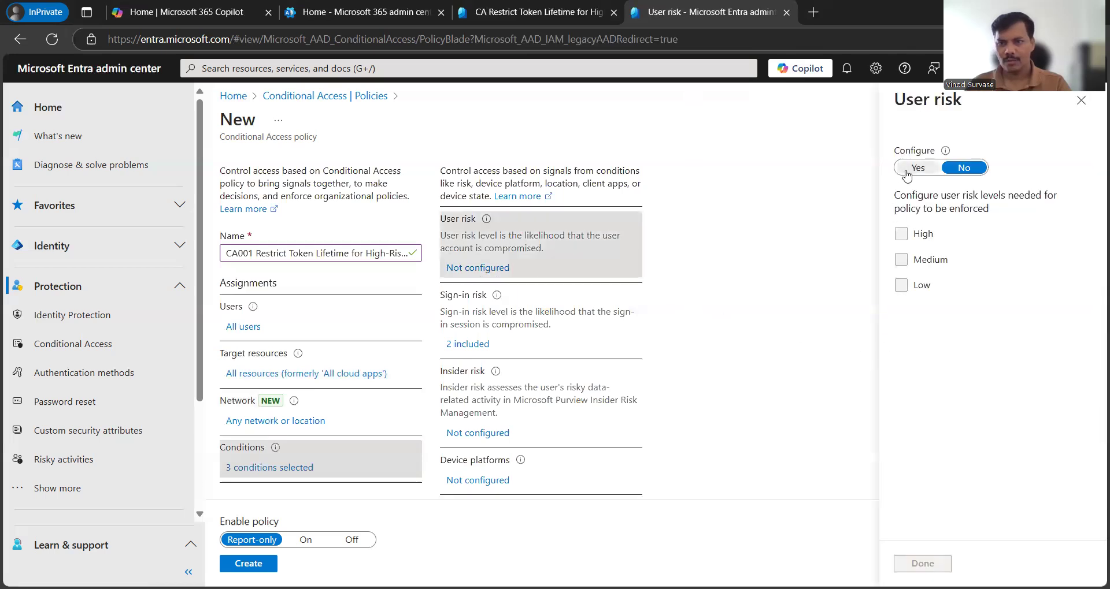
click(908, 239)
click(902, 261)
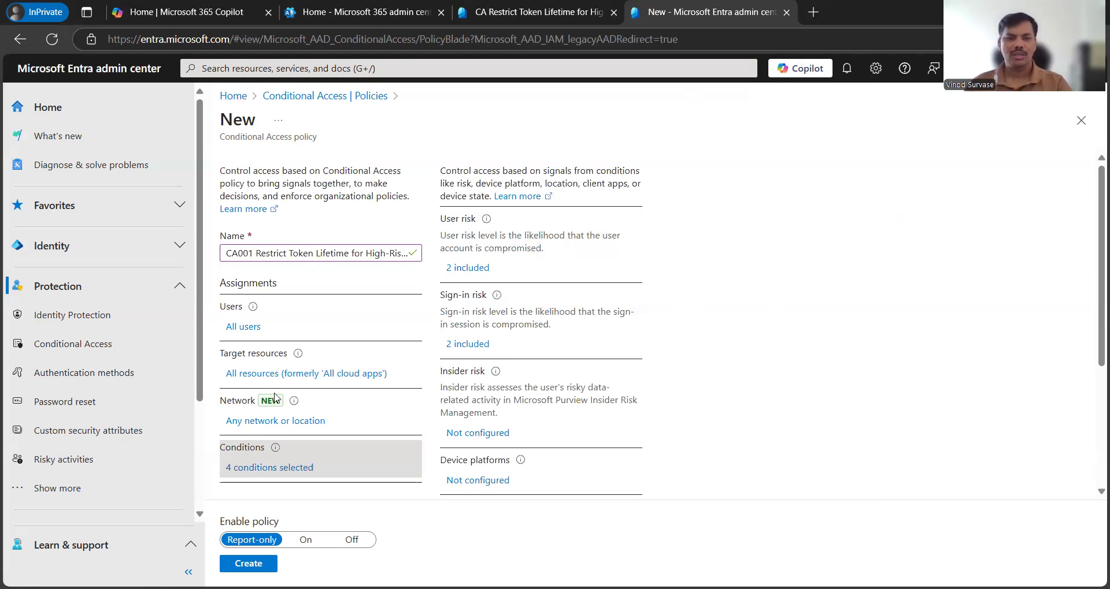
Examine the conditions of the existing "CA Restrict Token Lifetime for High-Risk Users" policy for comparison
scroll(310, 361, down, 3)
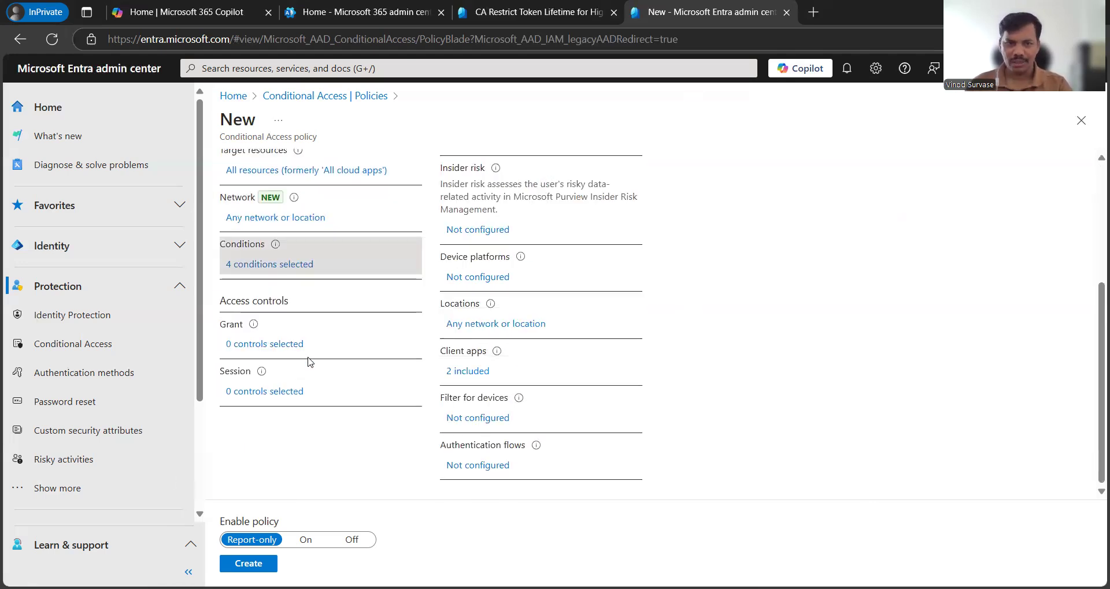
key(ctrl+shift+Tab)
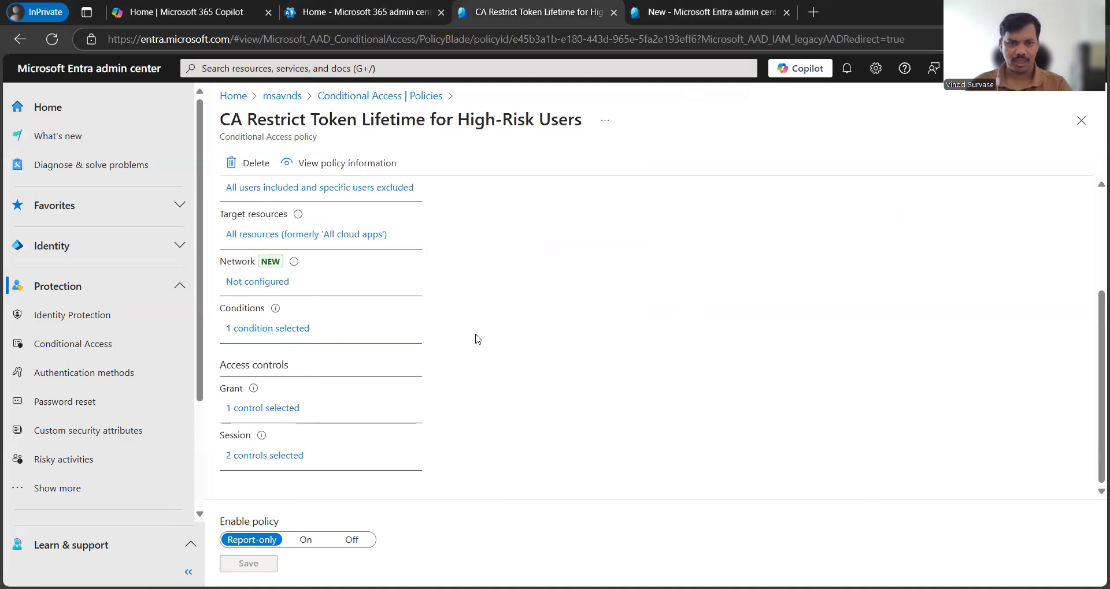
click(276, 329)
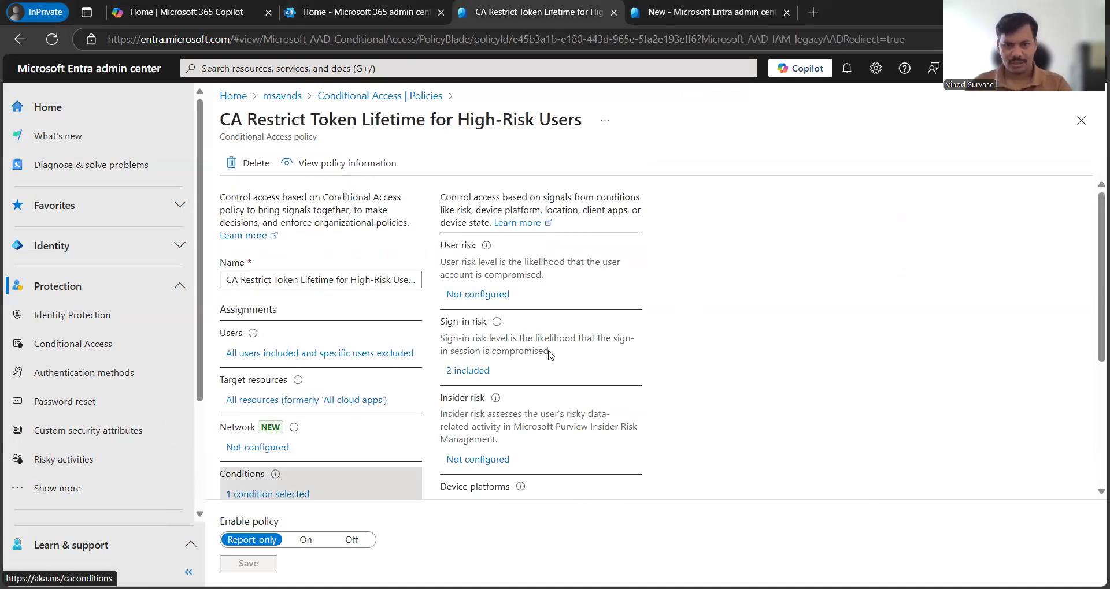
scroll(548, 354, down, 1)
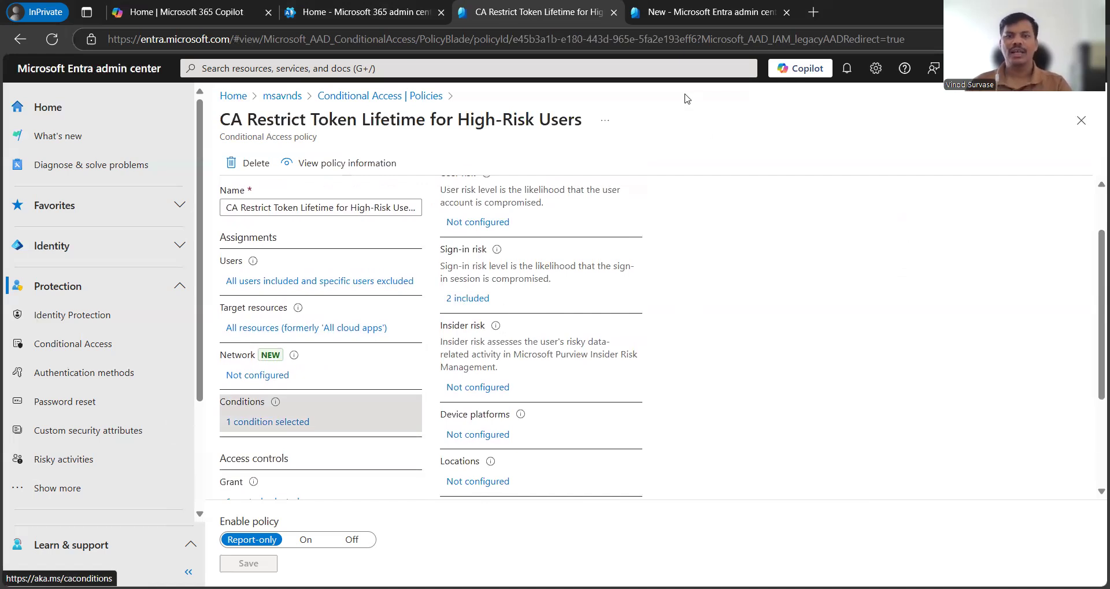
Return to the new policy and set its grant control to require multifactor authentication, requiring one of the selected controls
click(722, 7)
scroll(546, 342, up, 3)
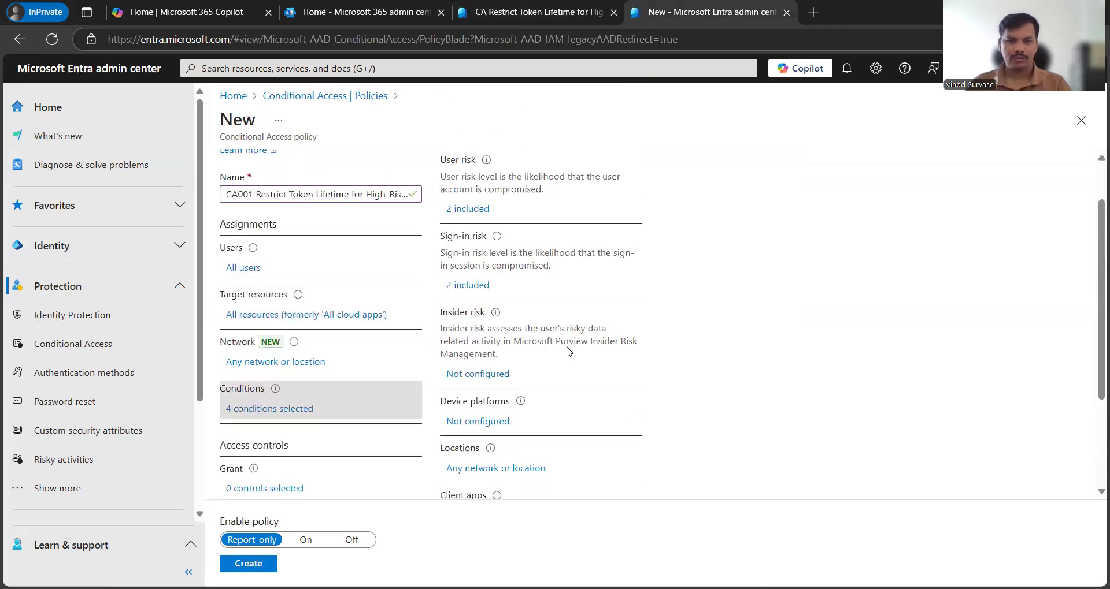
scroll(351, 315, down, 3)
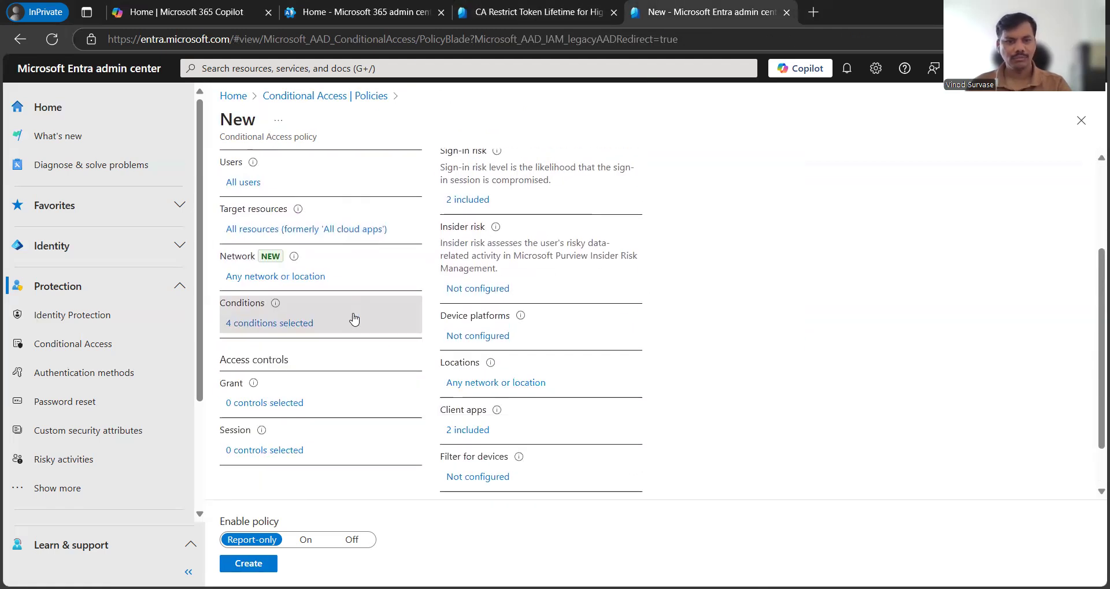
click(277, 345)
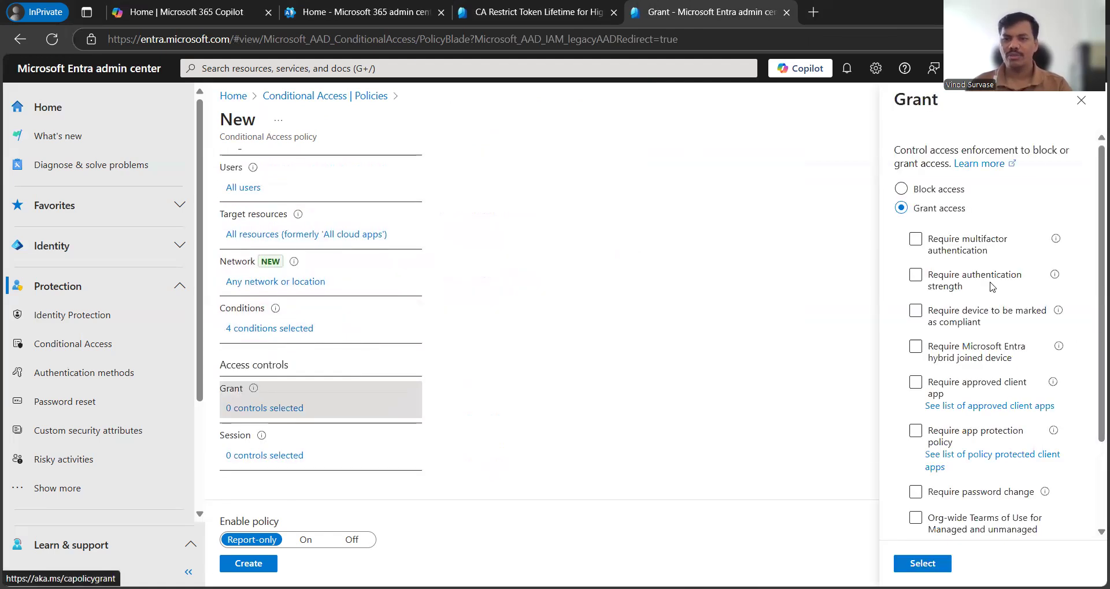
click(915, 238)
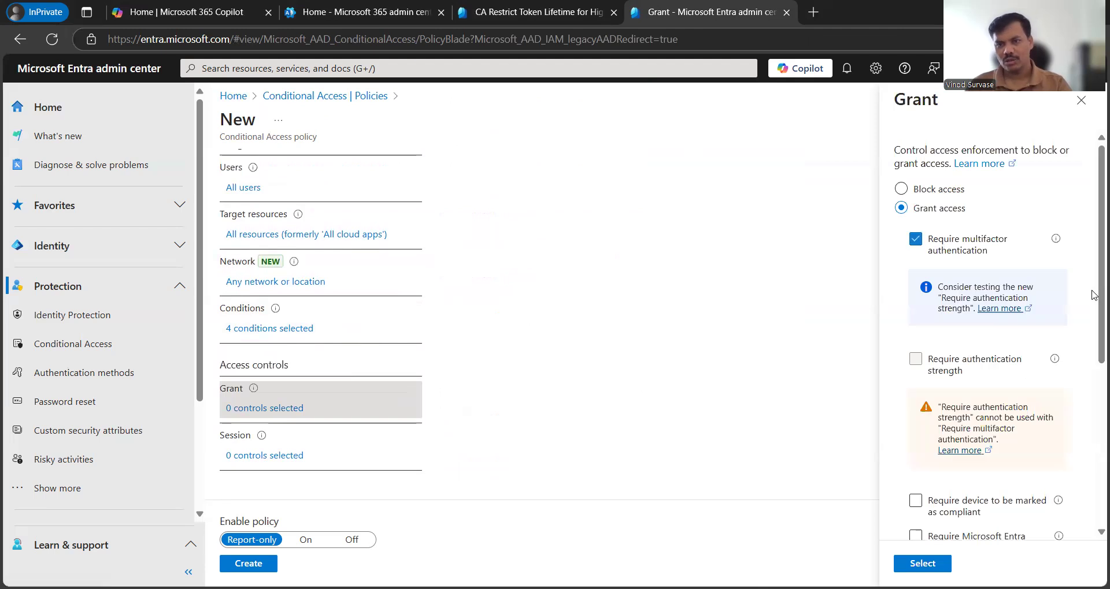
scroll(983, 300, down, 5)
click(1001, 512)
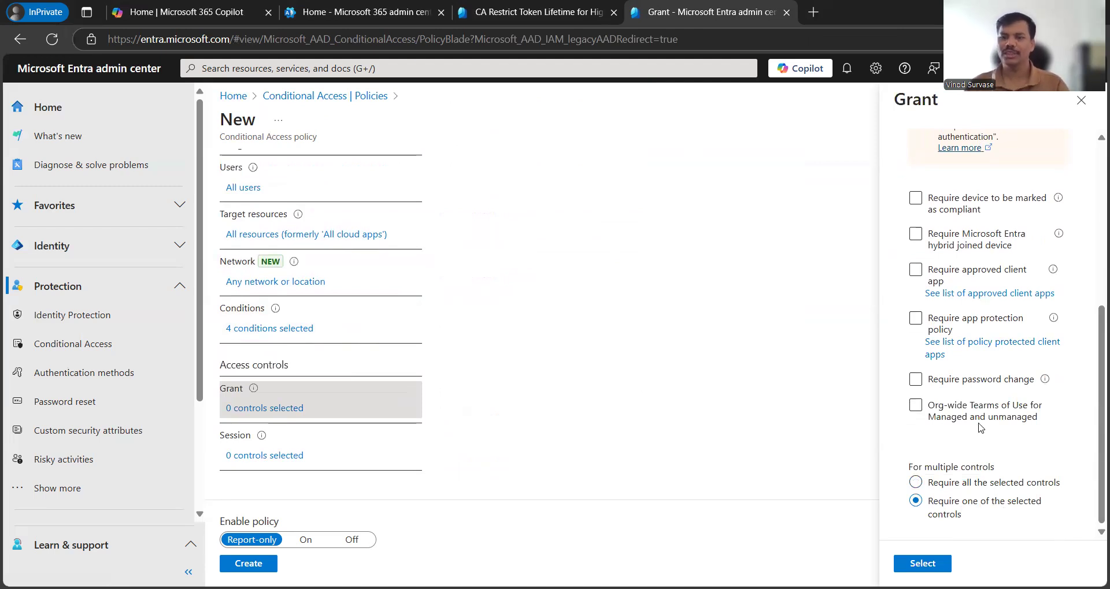
click(1000, 324)
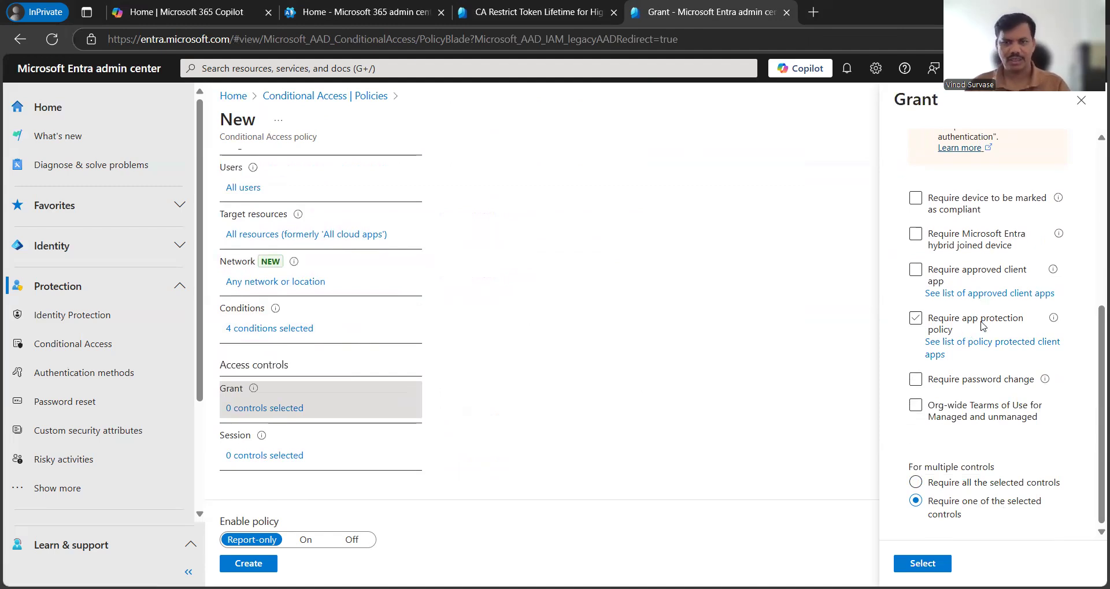
click(980, 325)
click(994, 408)
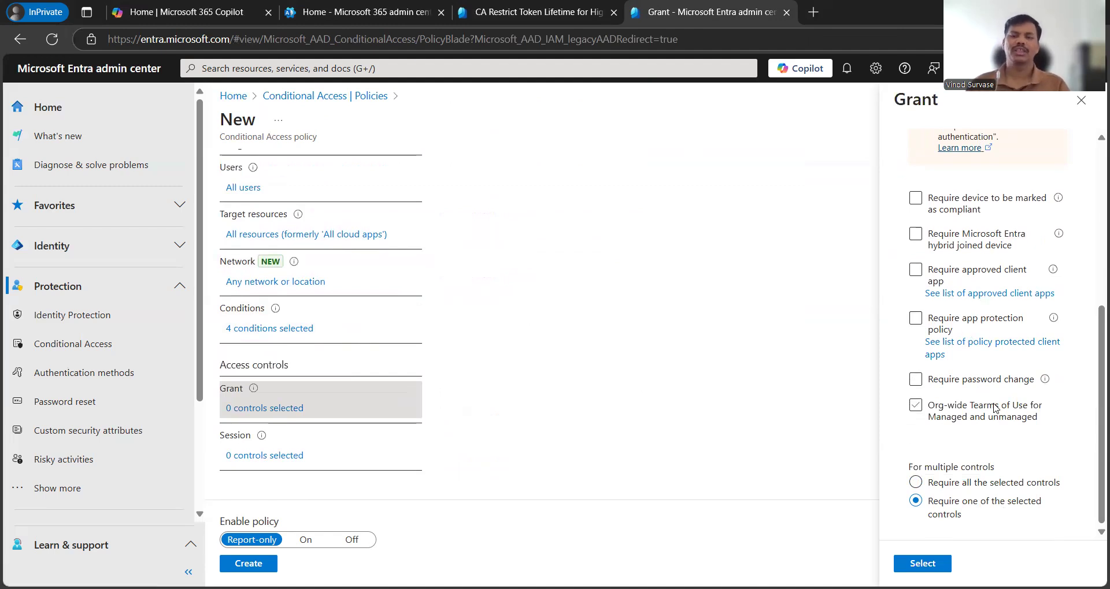
click(989, 418)
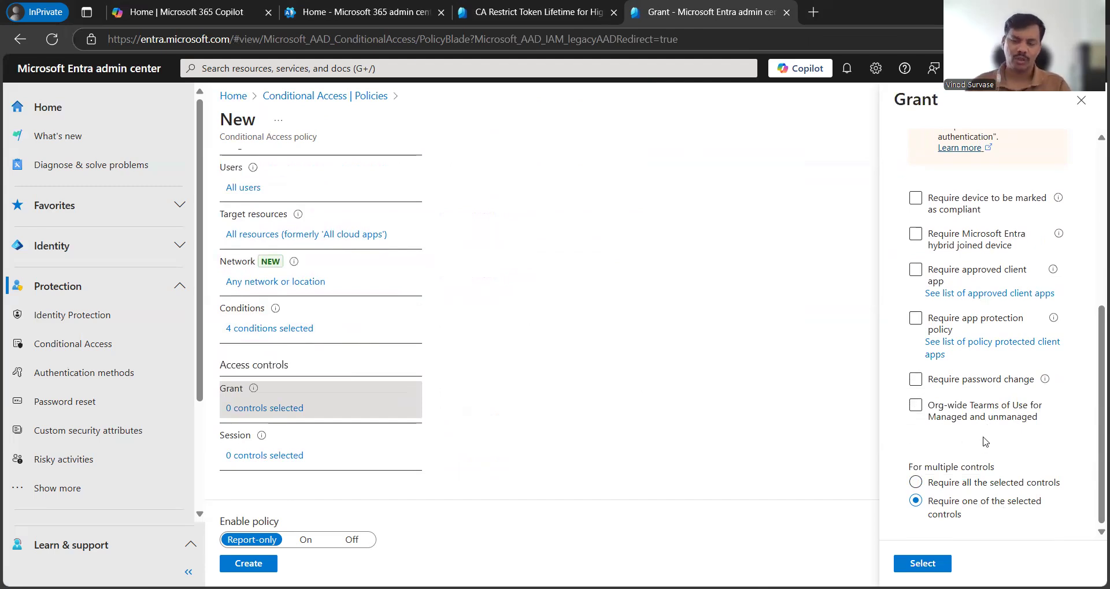
click(925, 564)
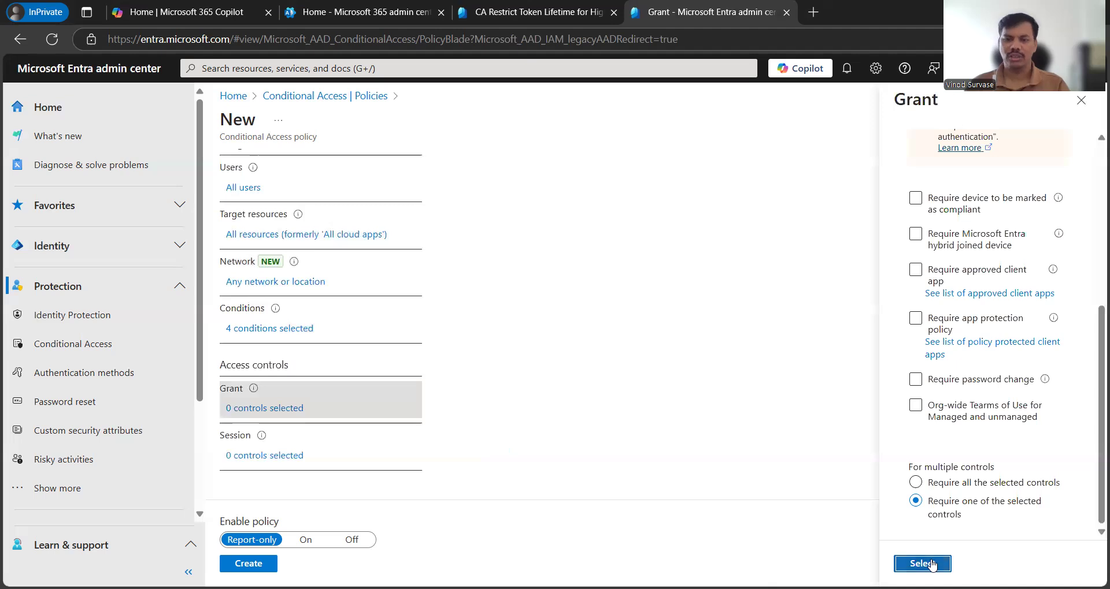
Enable the sign-in frequency and persistent browser session controls, setting the browser session to Never persistent
scroll(679, 312, down, 2)
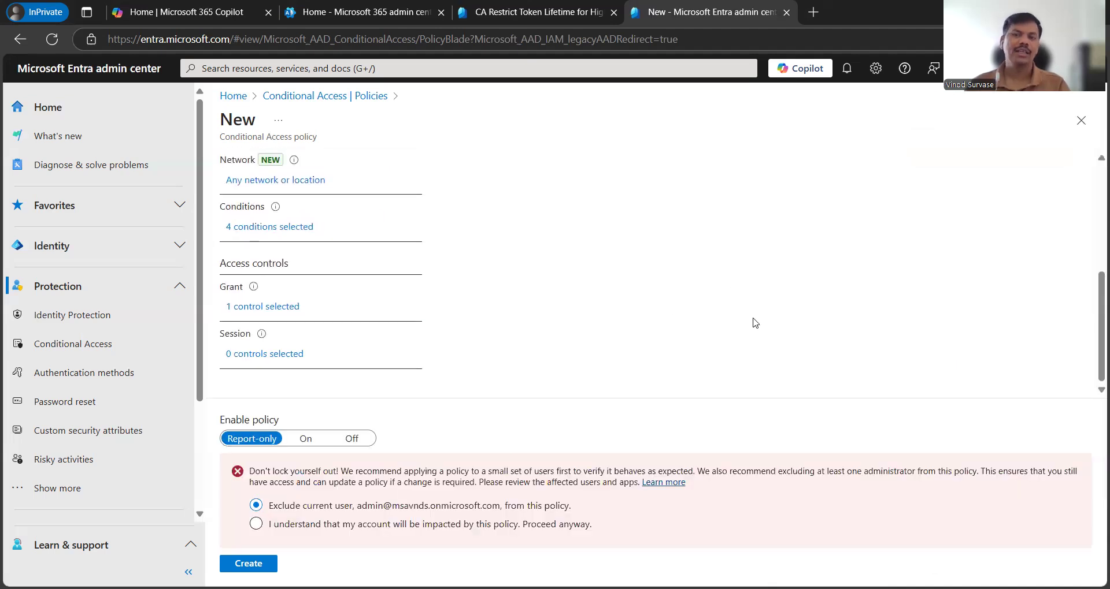
click(261, 354)
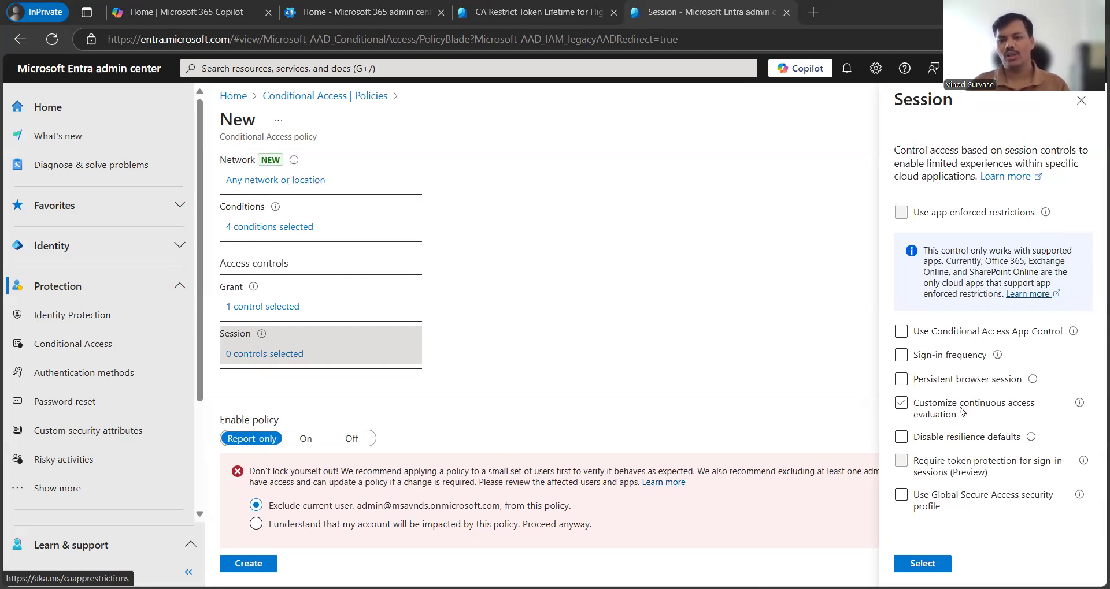
click(899, 354)
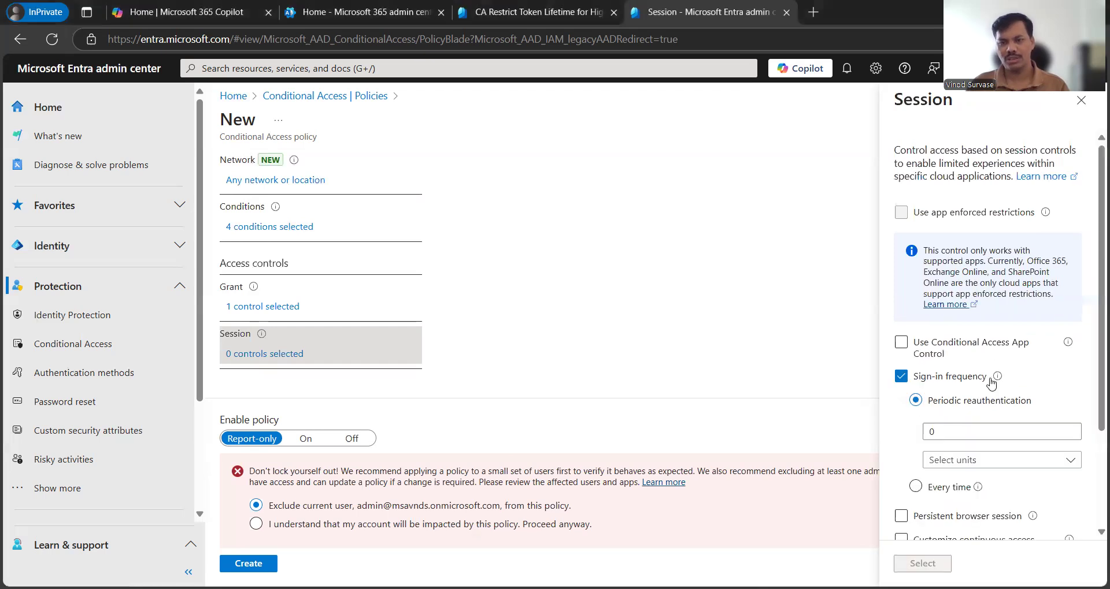
scroll(899, 370, down, 2)
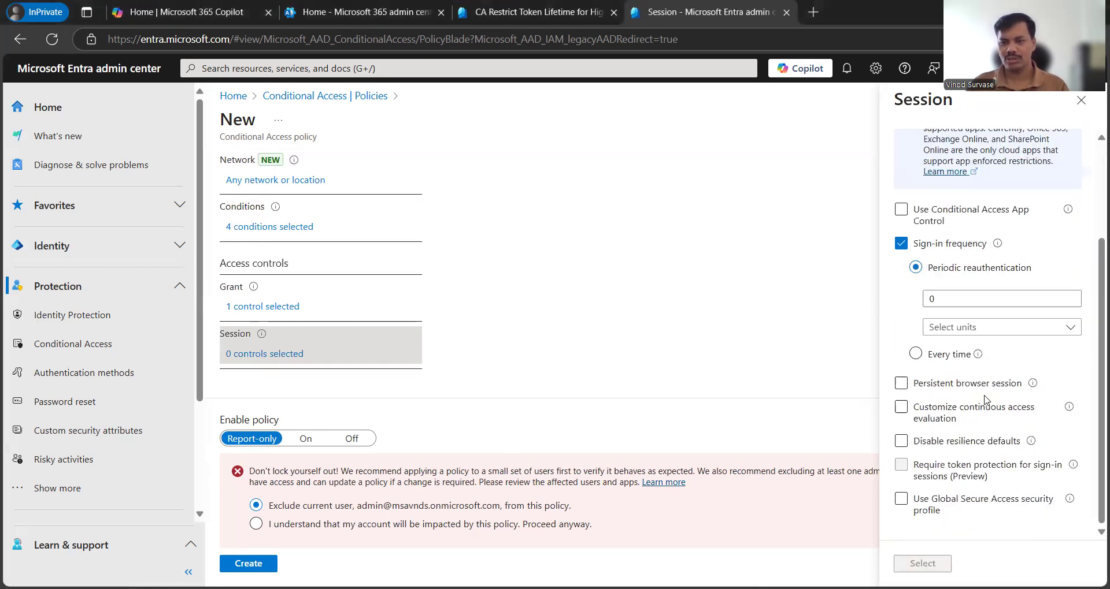
click(900, 384)
scroll(1008, 389, down, 1)
click(1007, 386)
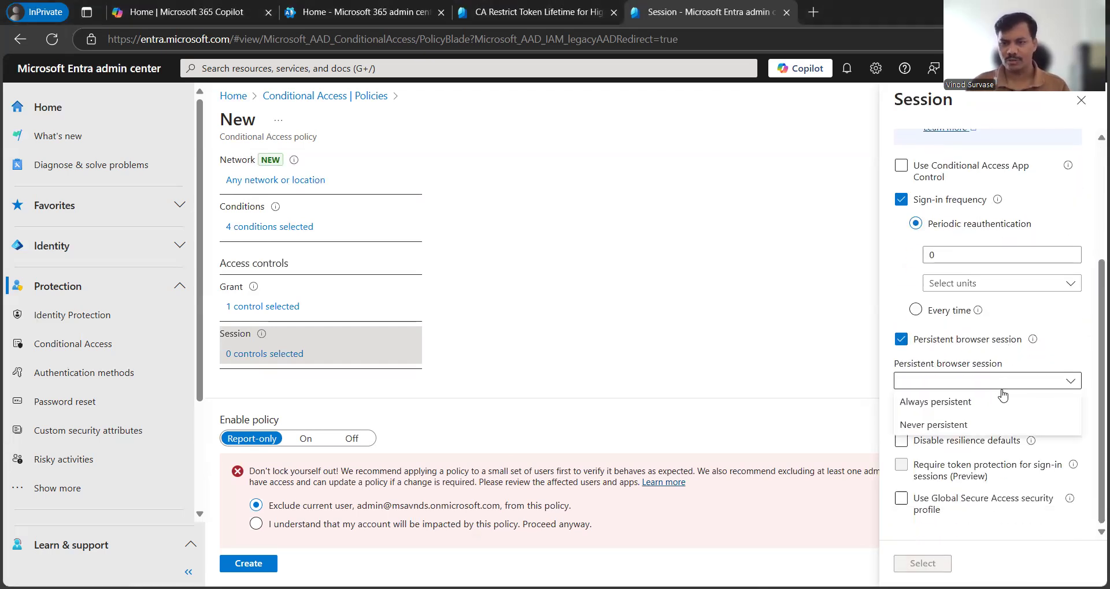
click(962, 427)
Set the periodic reauthentication interval of the sign-in frequency control to 2 hours
double_click(931, 255)
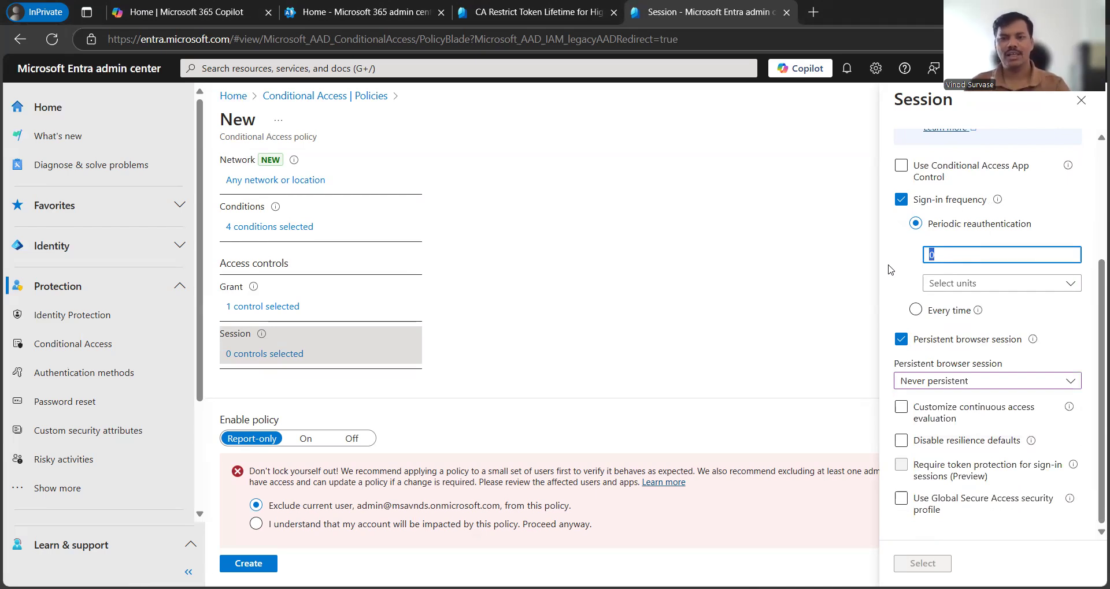
text(3)
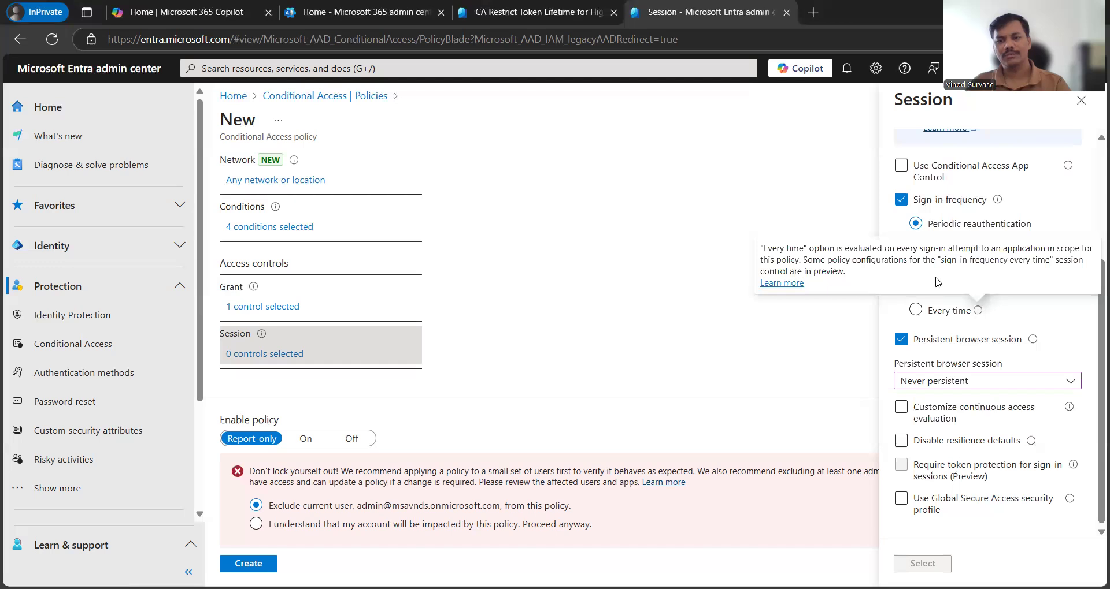
key(ctrl+a)
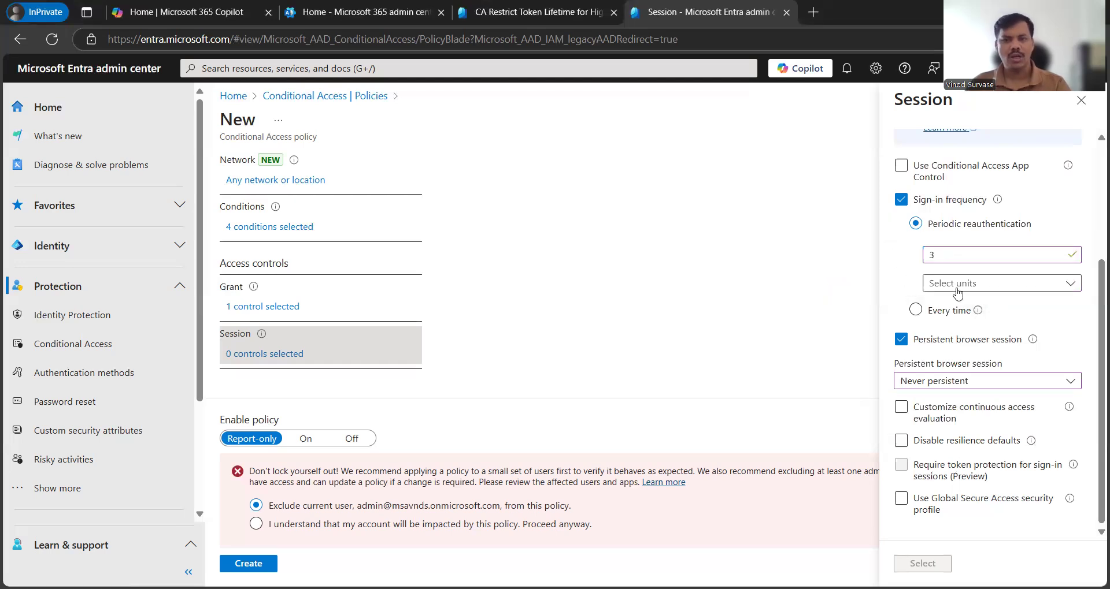
click(931, 283)
click(942, 304)
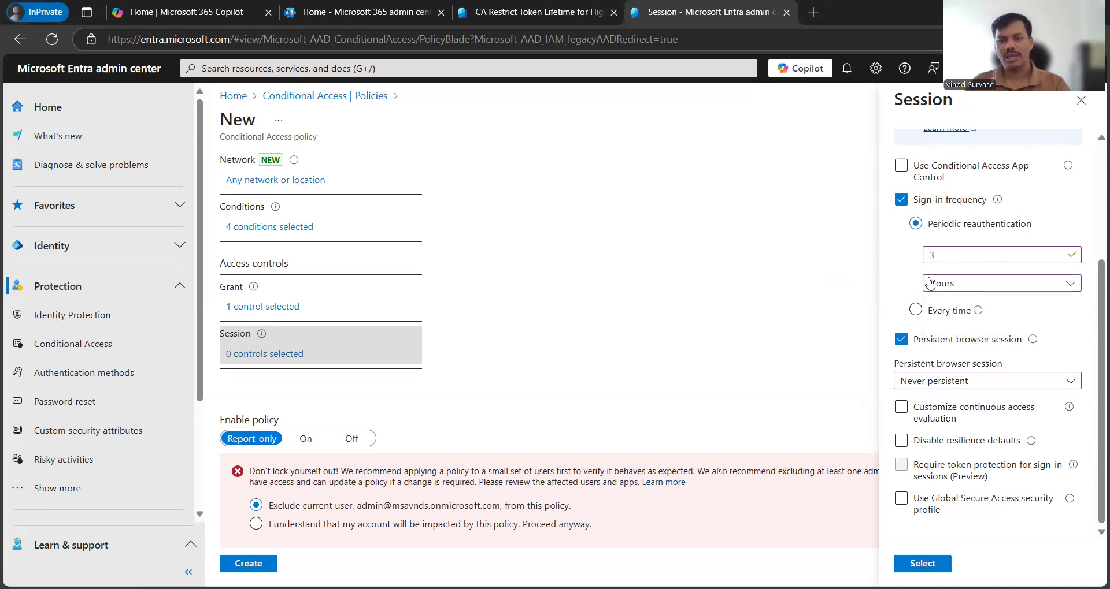
double_click(938, 259)
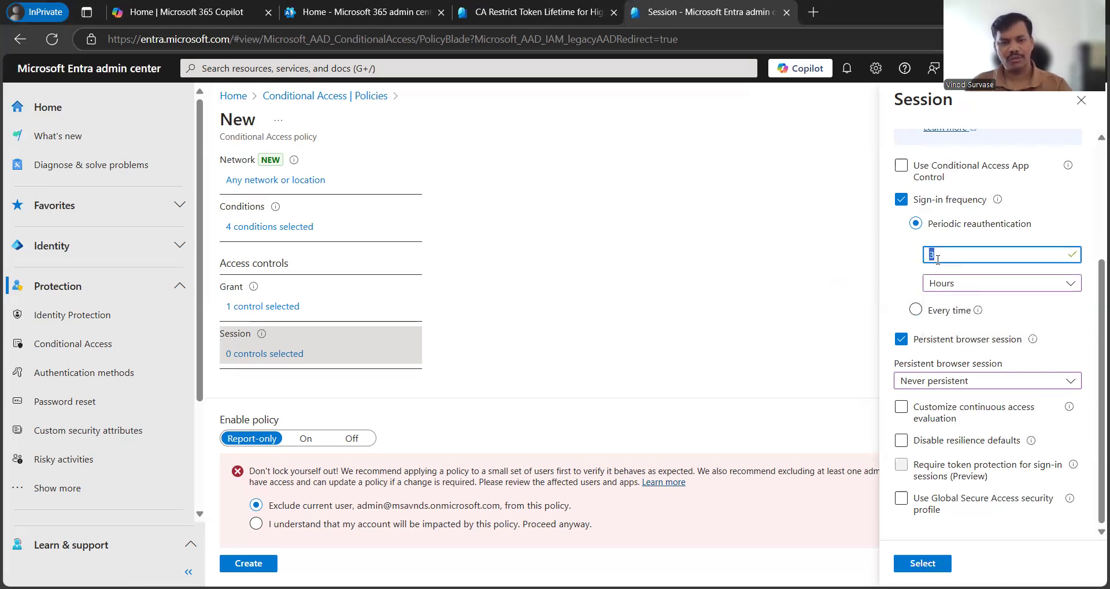
text(2)
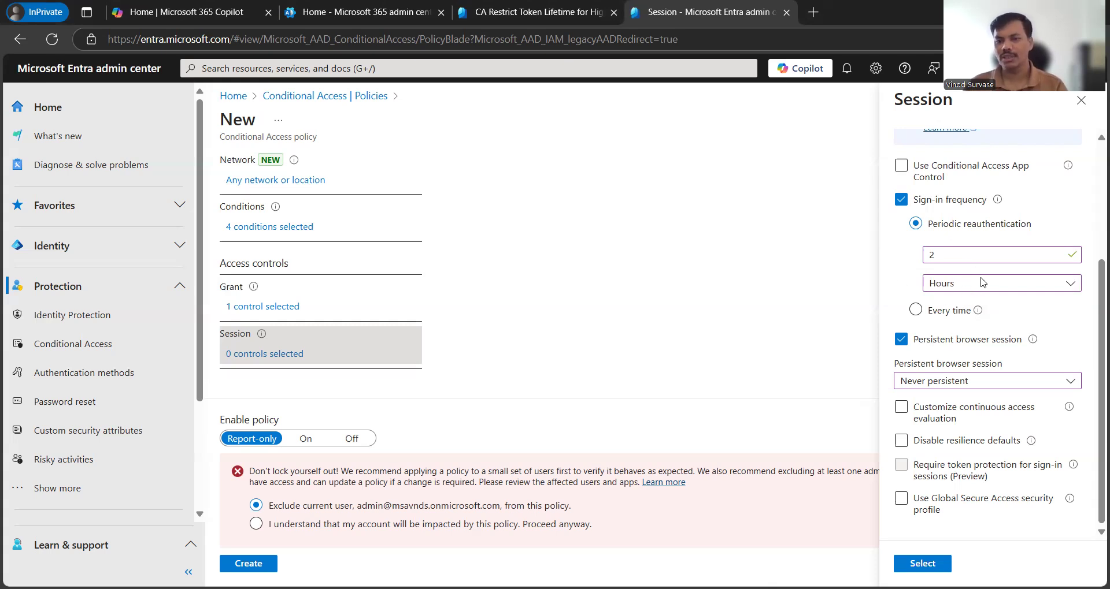
click(901, 200)
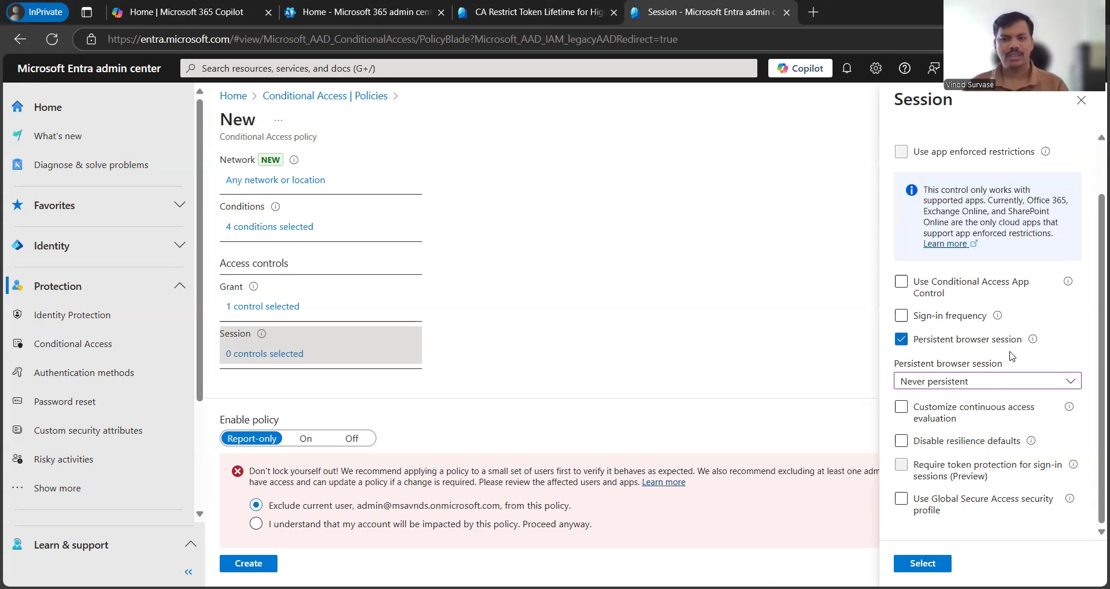
click(995, 380)
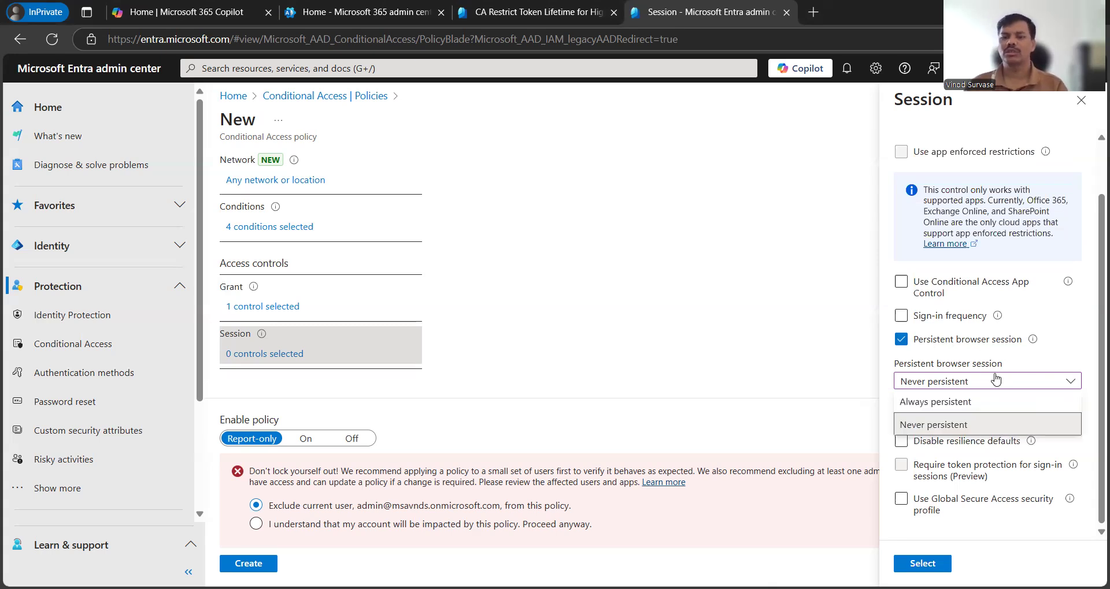
click(984, 428)
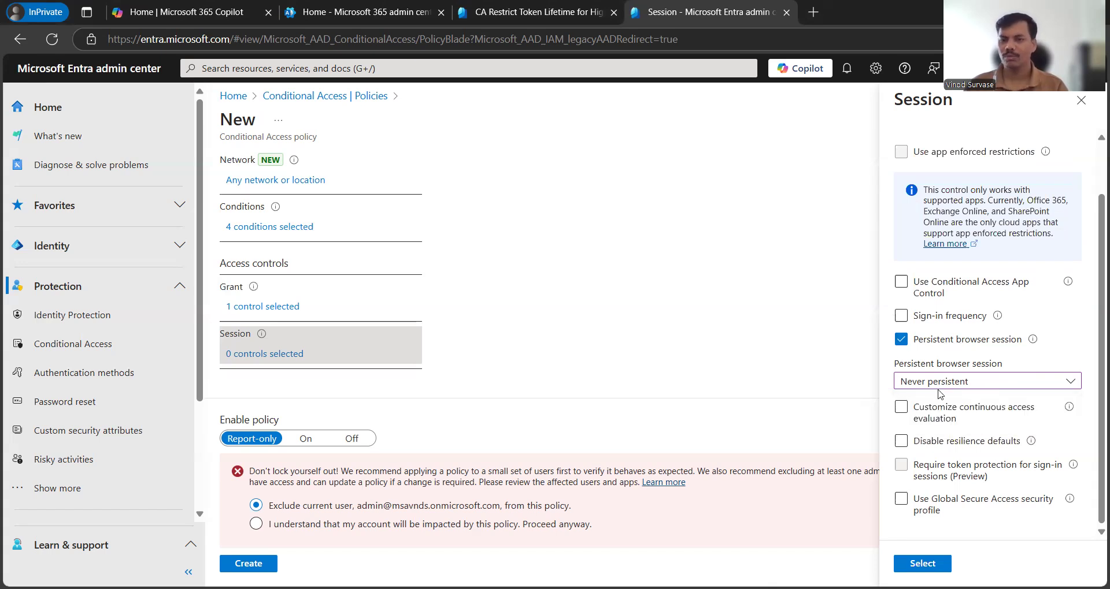
click(976, 406)
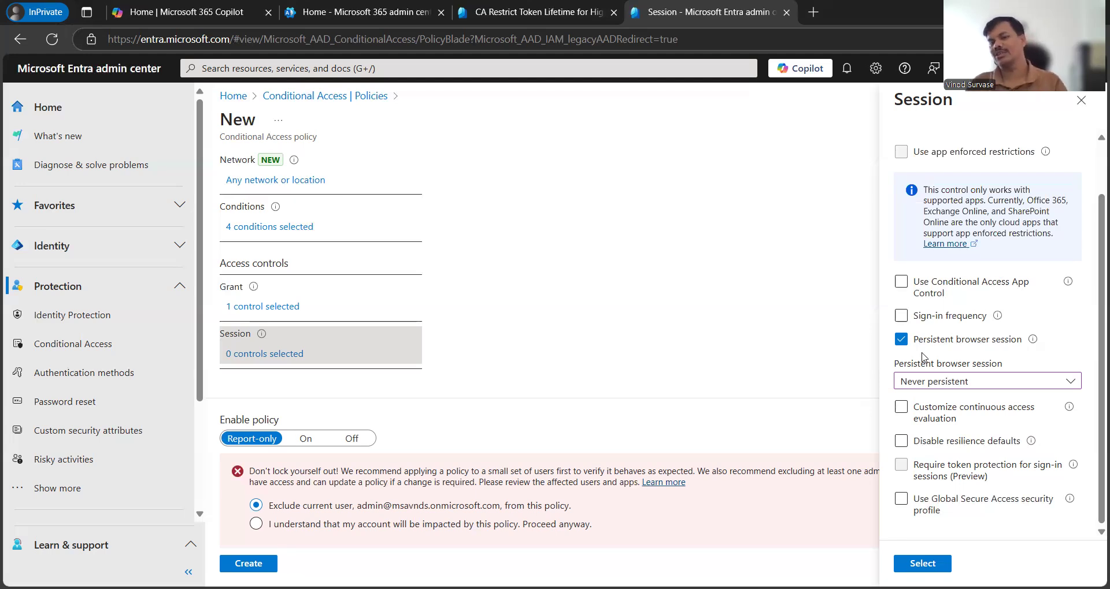
click(899, 317)
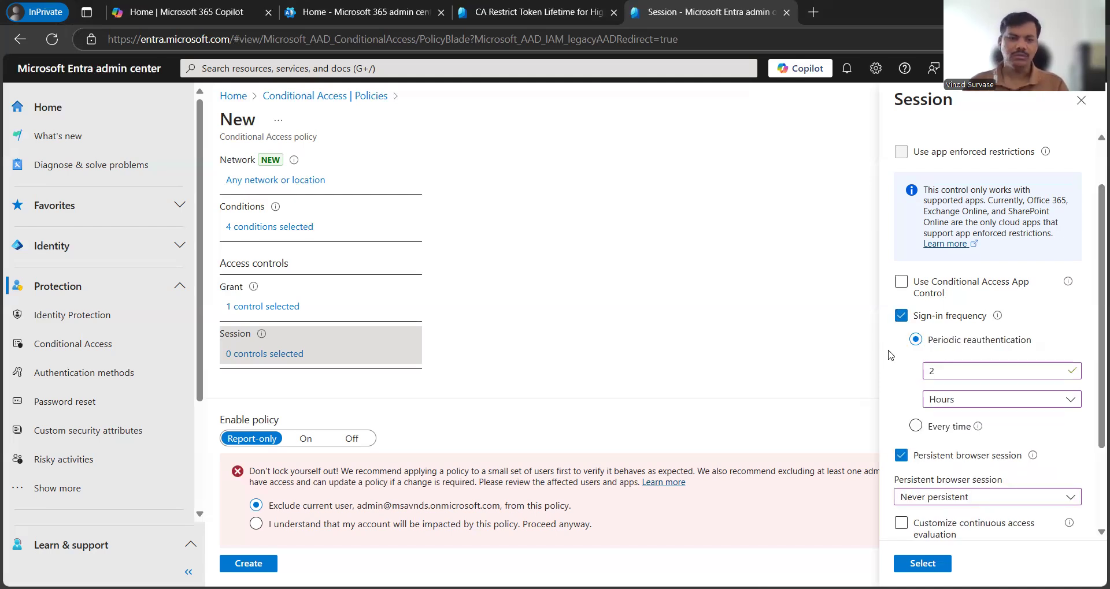
Keep the unsaved session edits and apply the session controls to the new policy
scroll(890, 355, down, 2)
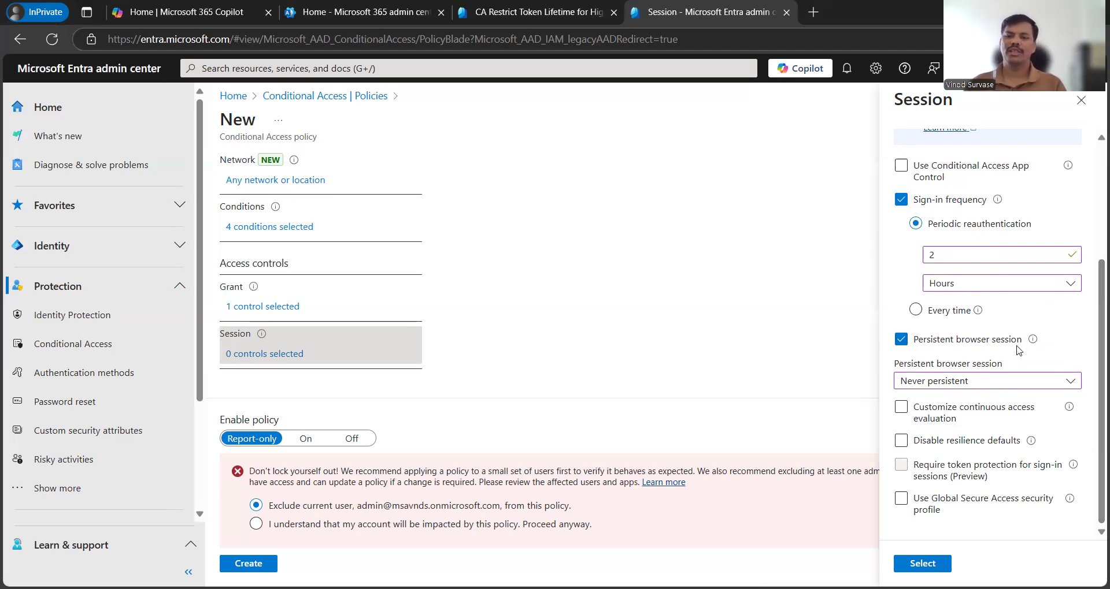
scroll(1017, 347, up, 3)
scroll(372, 254, up, 2)
scroll(372, 254, up, 1)
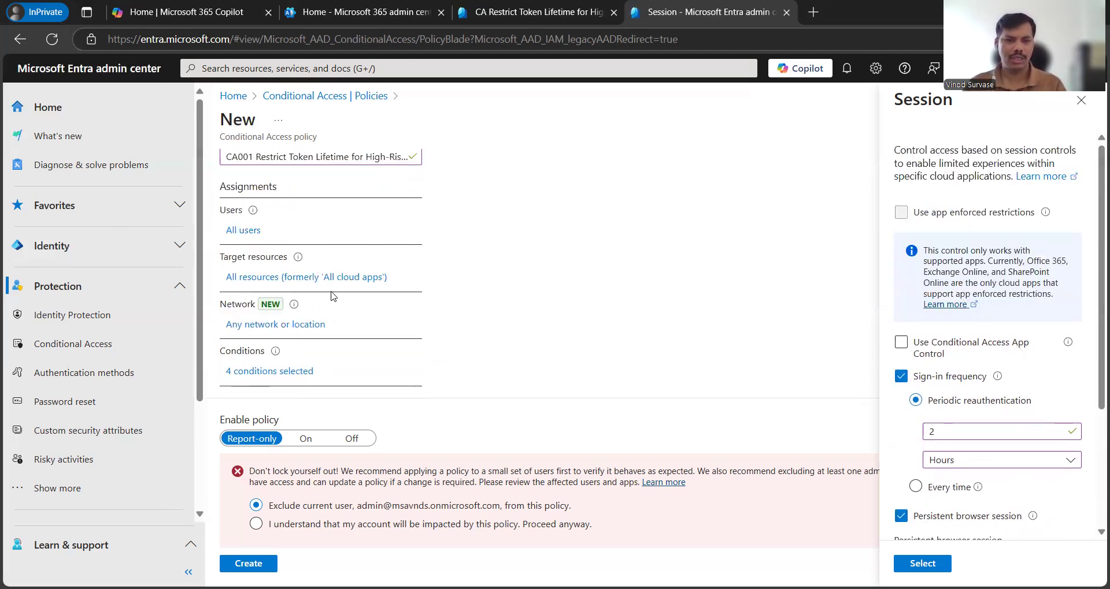
scroll(261, 263, down, 3)
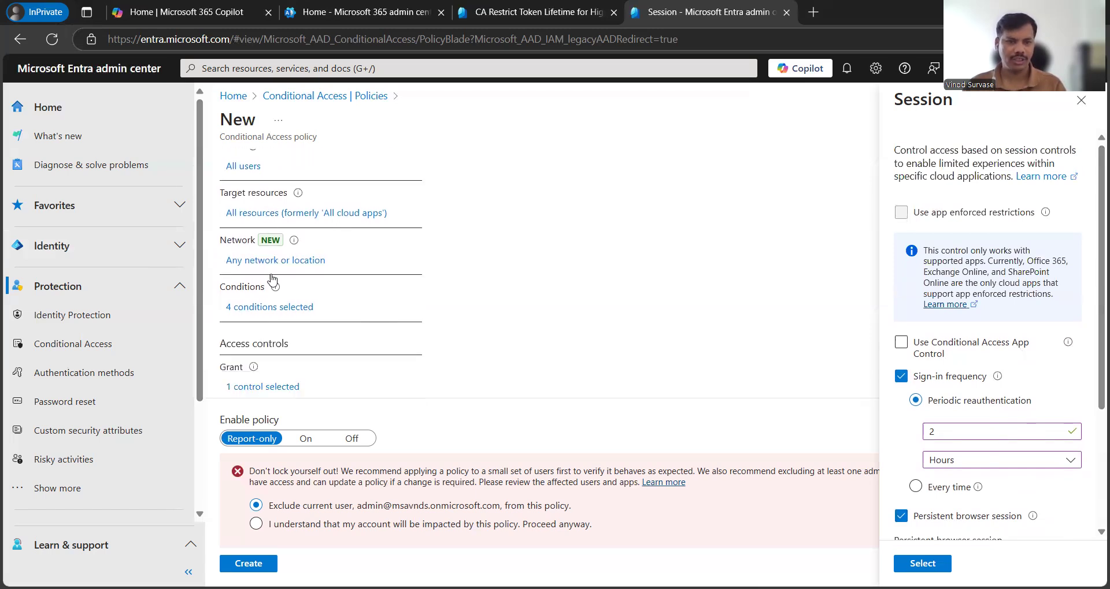
click(266, 299)
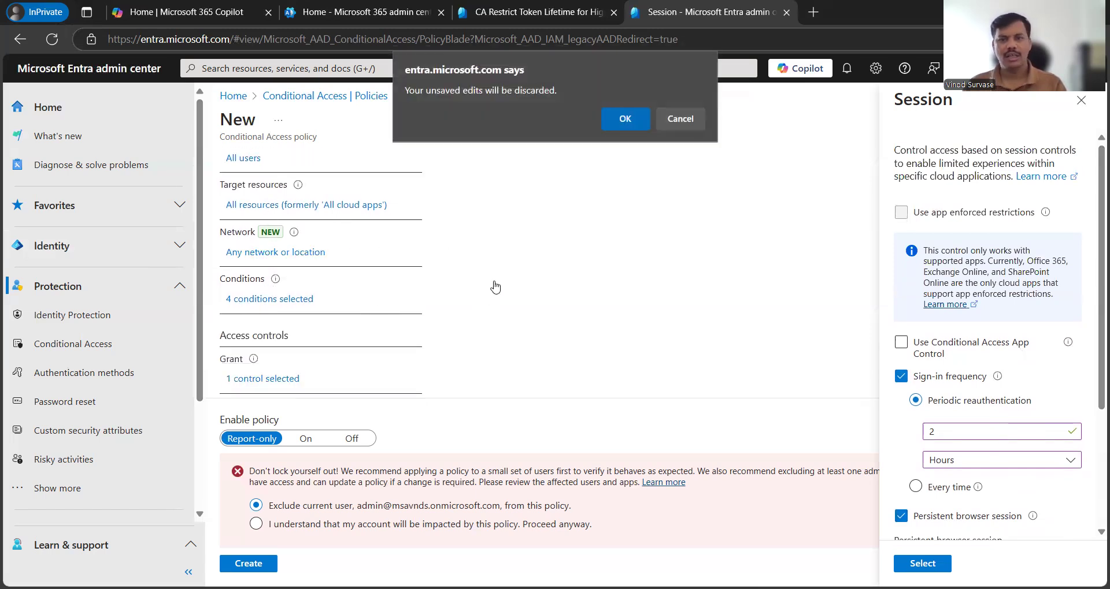
click(685, 119)
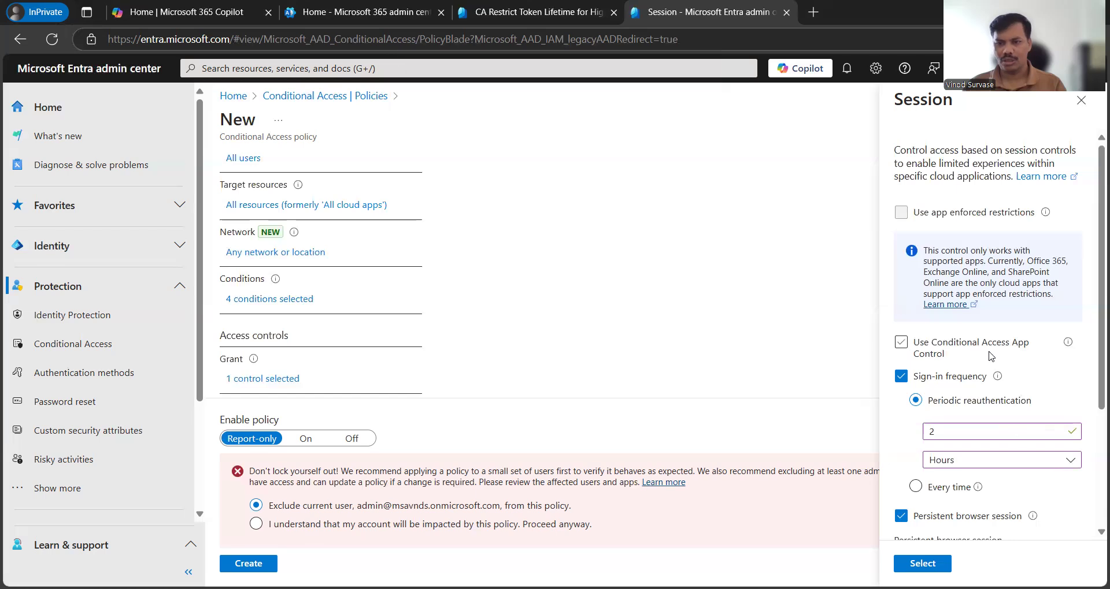
scroll(1005, 440, down, 3)
click(922, 563)
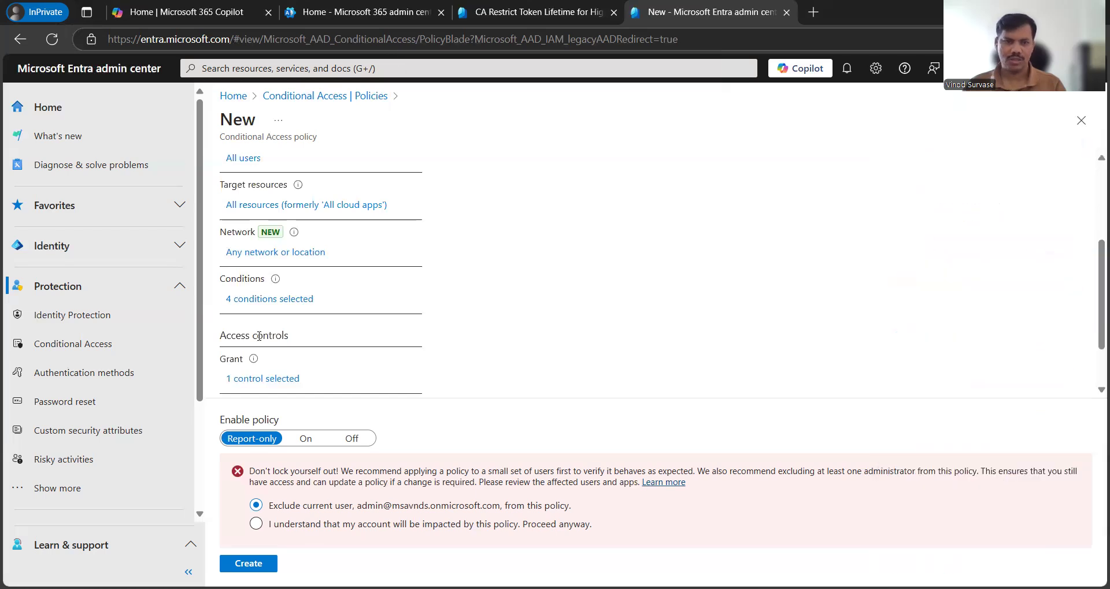
Enable the device platforms condition of the new policy and include any device
click(267, 299)
scroll(467, 289, down, 3)
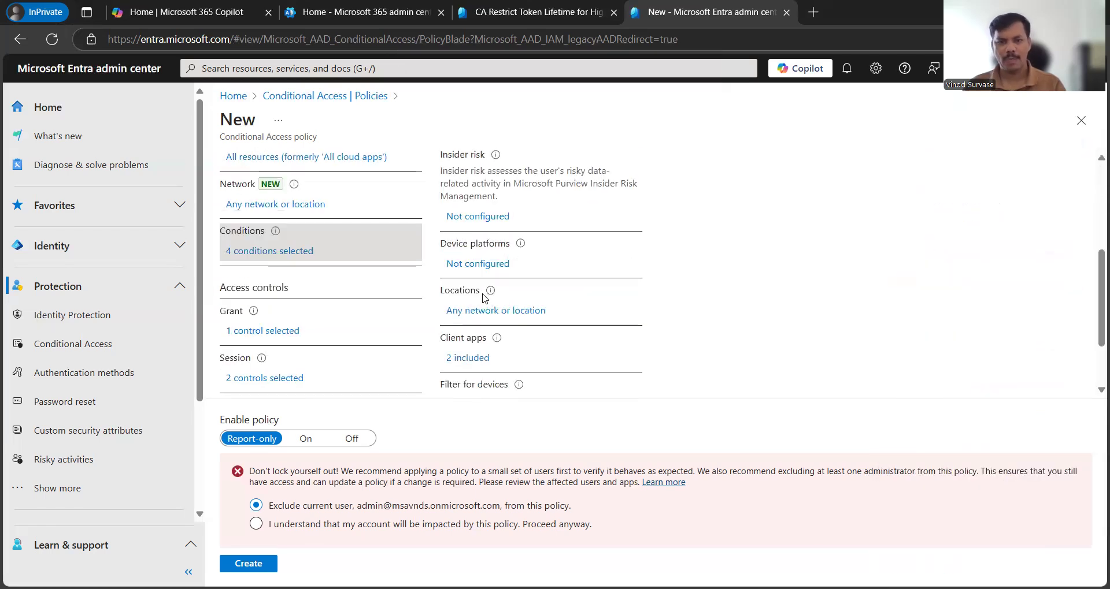
click(484, 265)
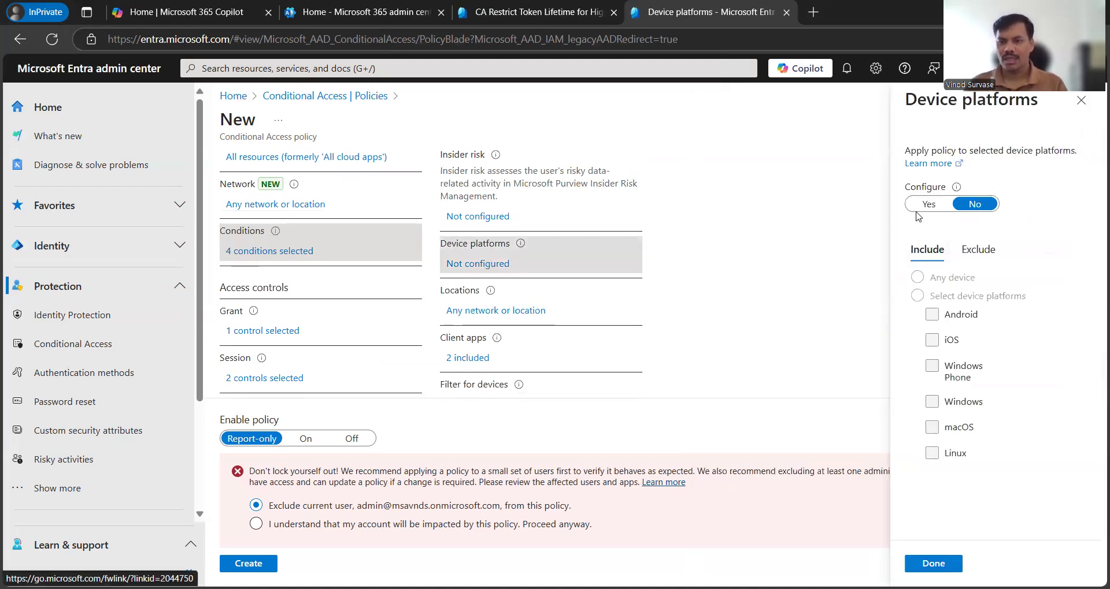
click(920, 209)
click(917, 296)
click(934, 361)
click(944, 355)
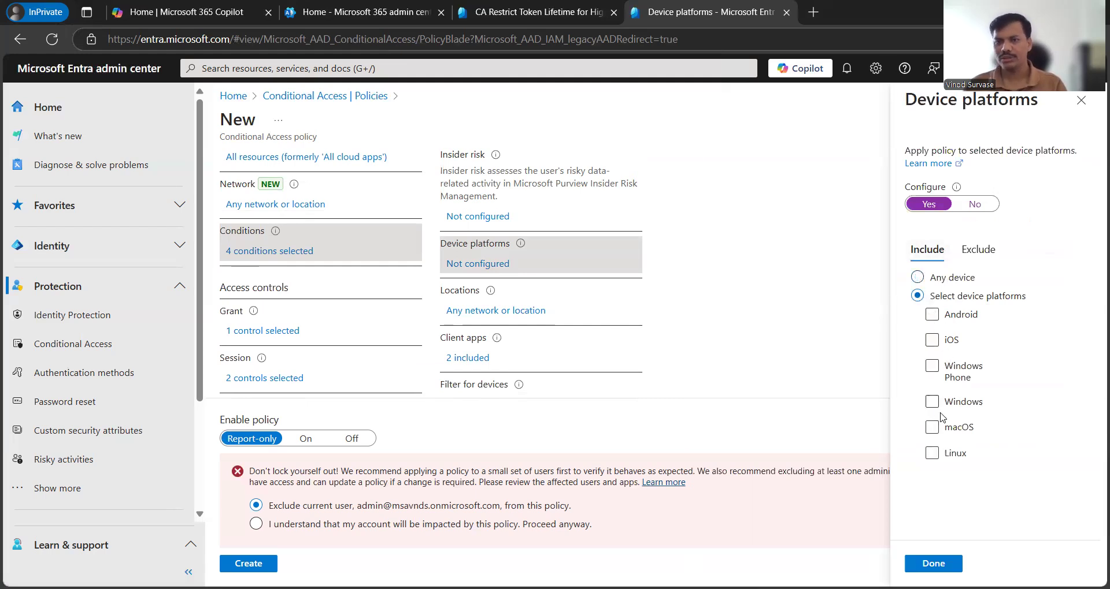
click(933, 279)
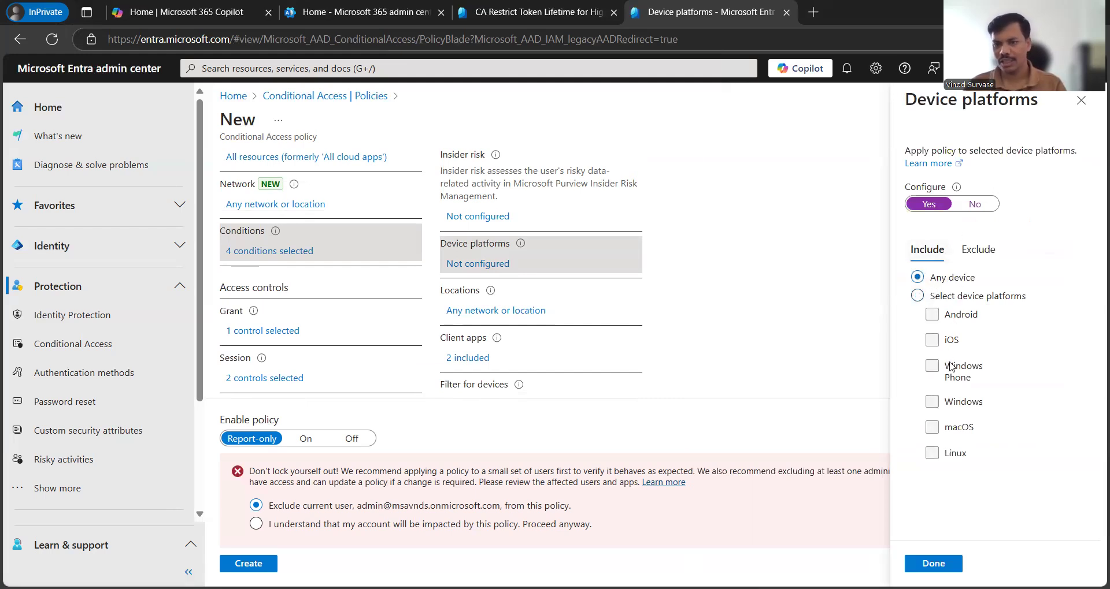
click(932, 563)
scroll(731, 323, down, 3)
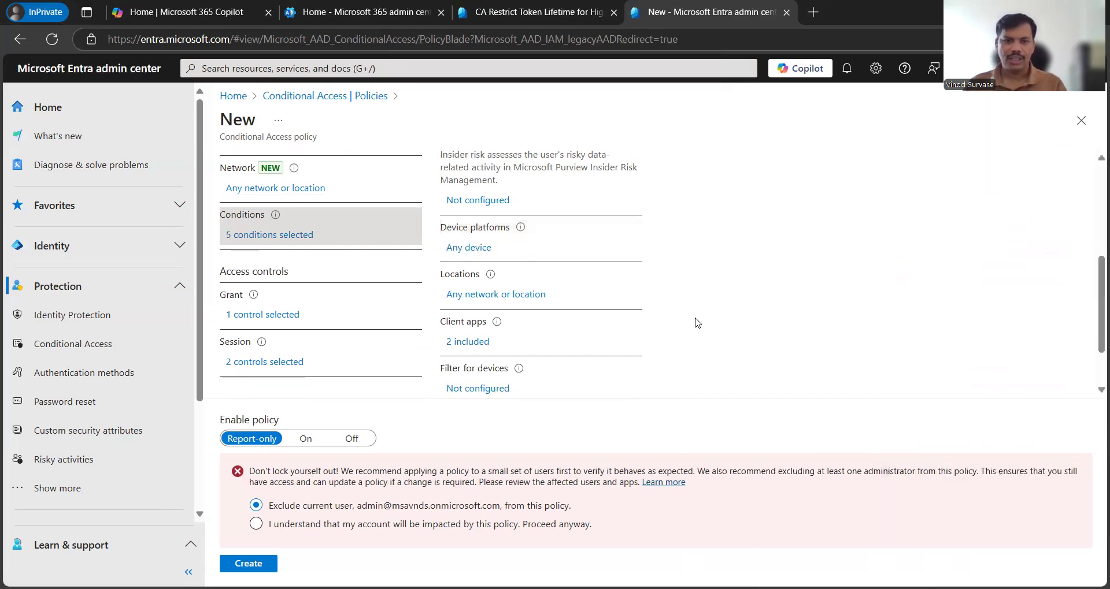
Try a device filter that includes devices whose DeviceOwnership property equals Company
scroll(693, 320, up, 4)
scroll(693, 324, down, 2)
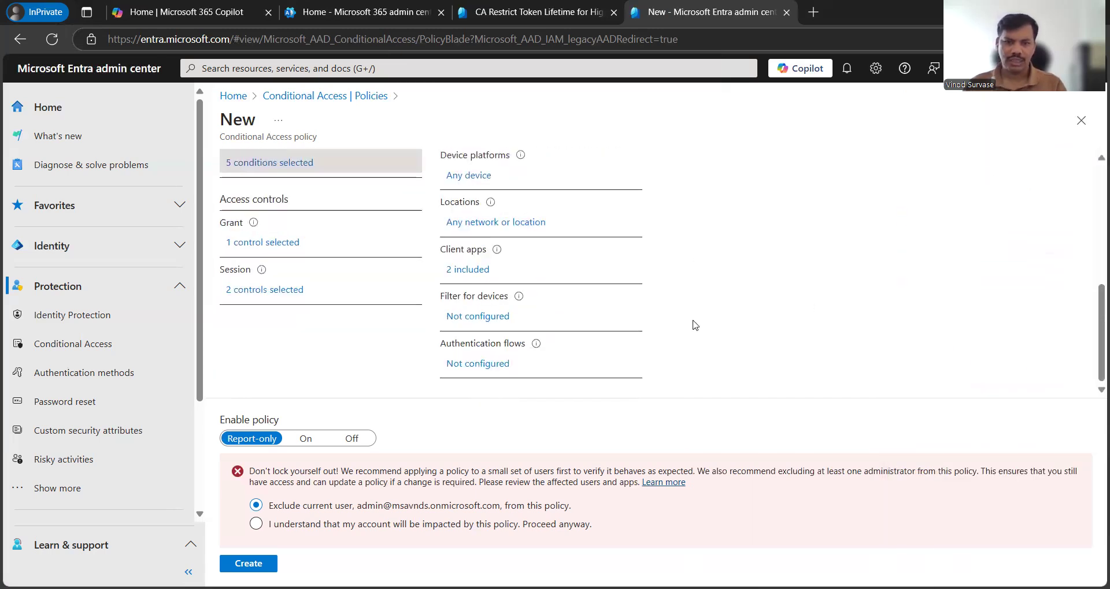
click(487, 317)
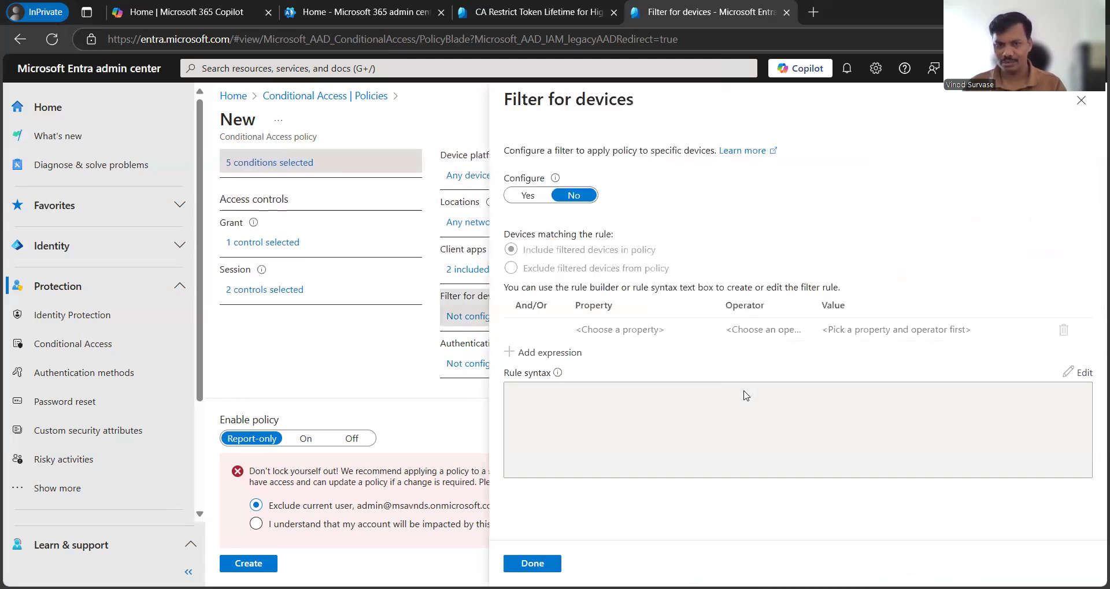
click(527, 195)
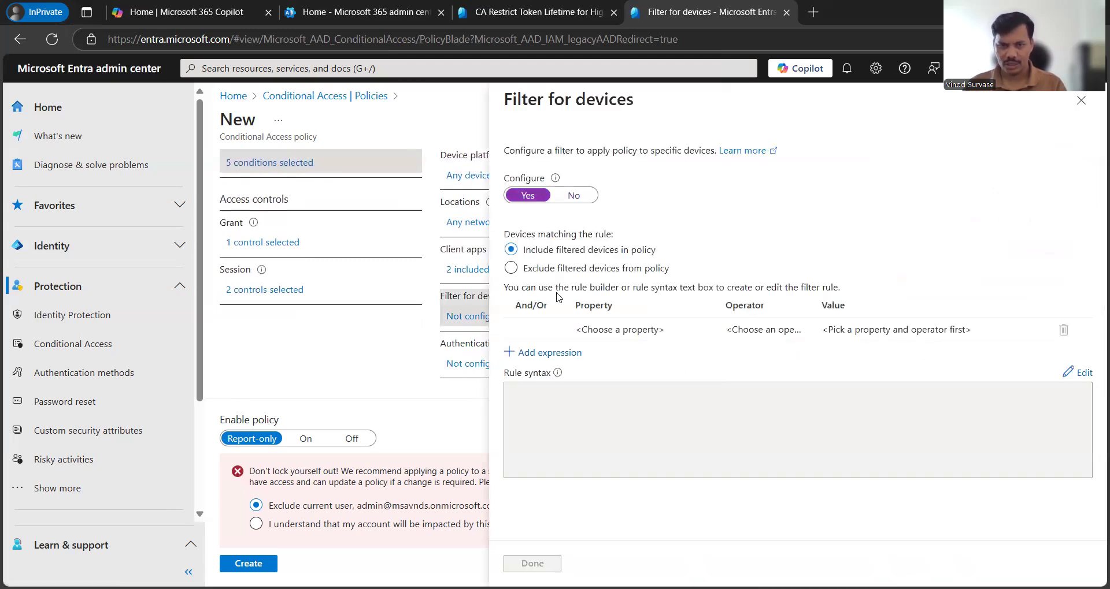
click(669, 330)
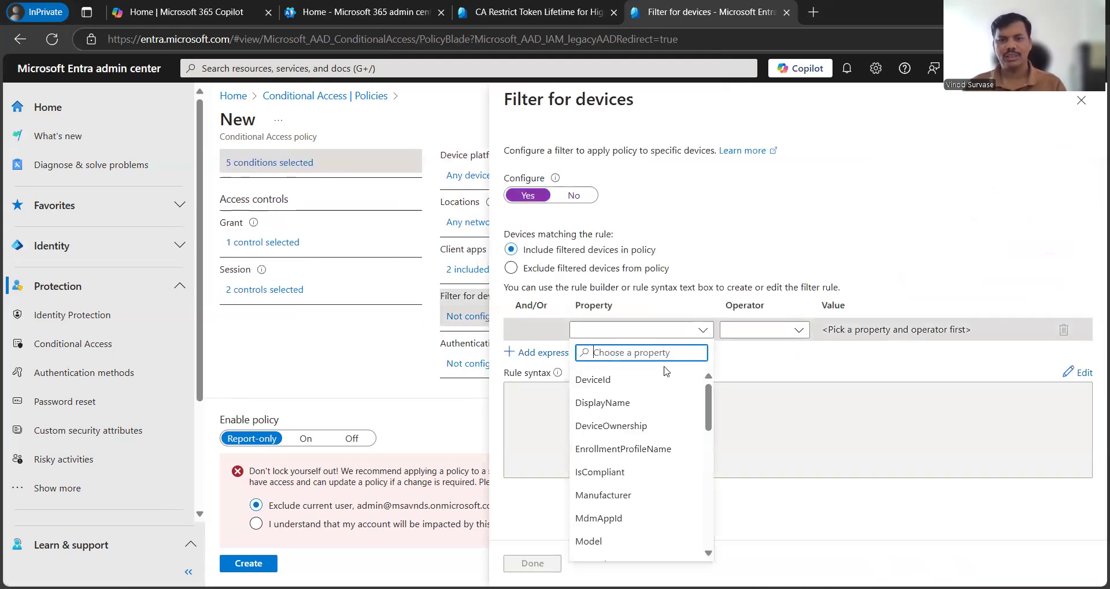
click(647, 427)
click(773, 335)
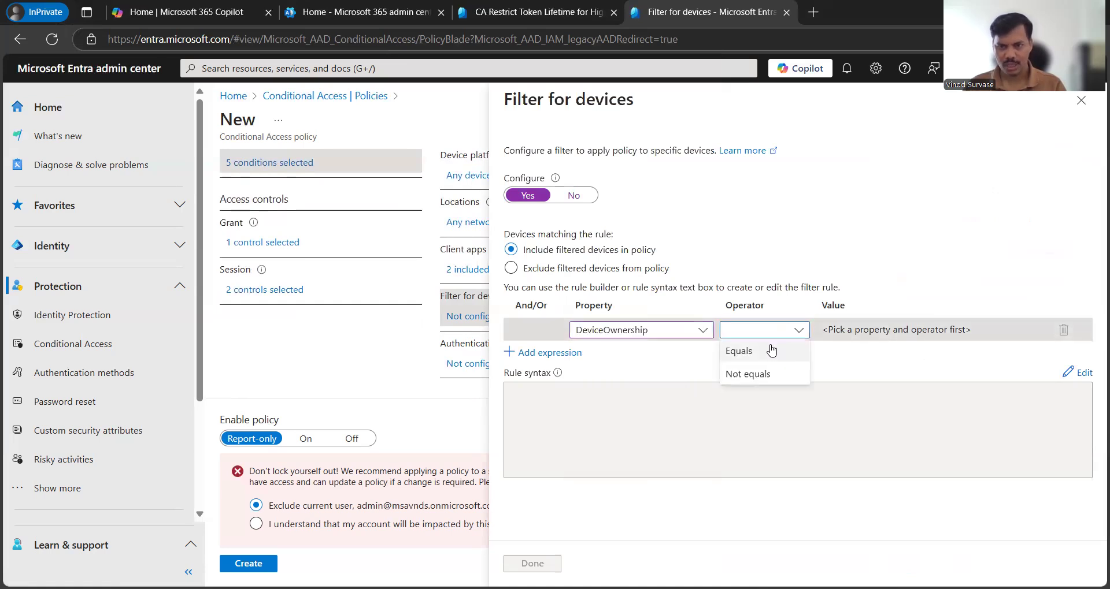
click(769, 349)
click(843, 332)
click(858, 379)
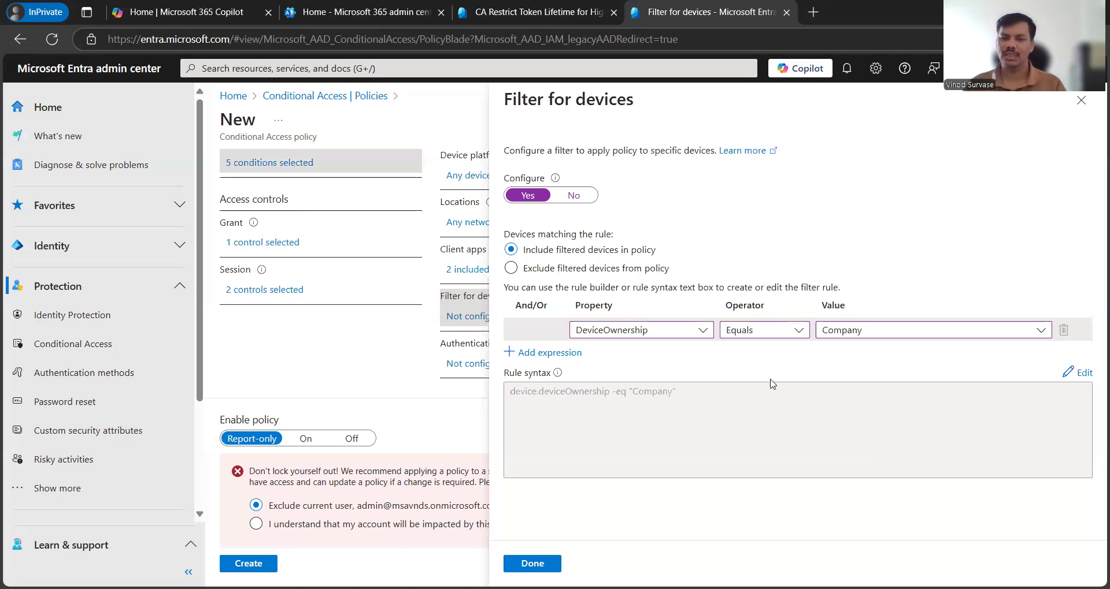
Try the ownership value Personal, switch the filter to exclude matching devices, and set the value back to Company
click(870, 333)
click(849, 351)
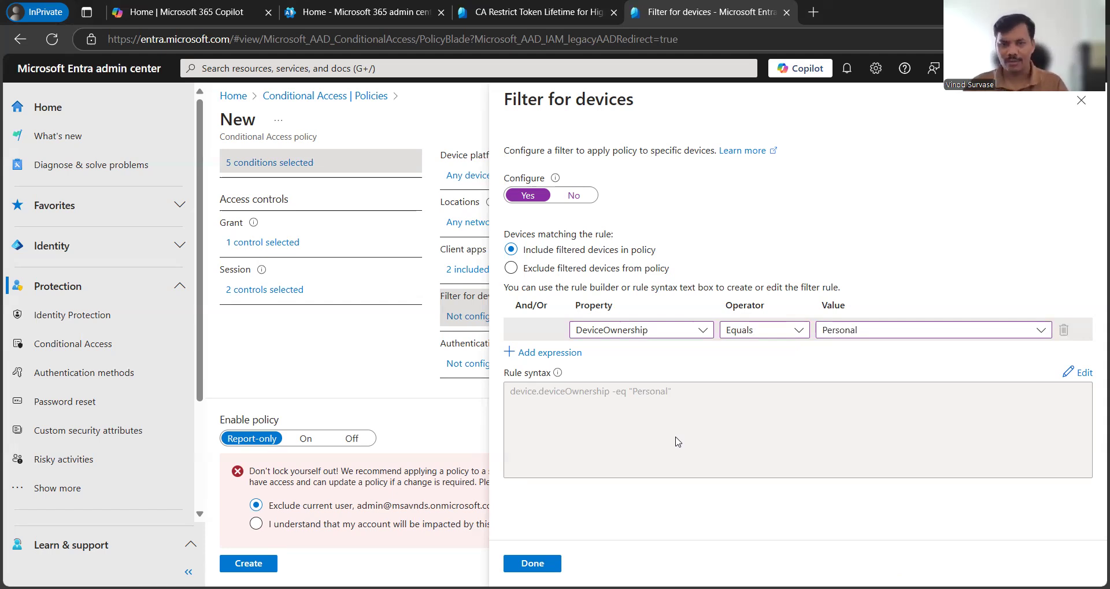
click(511, 269)
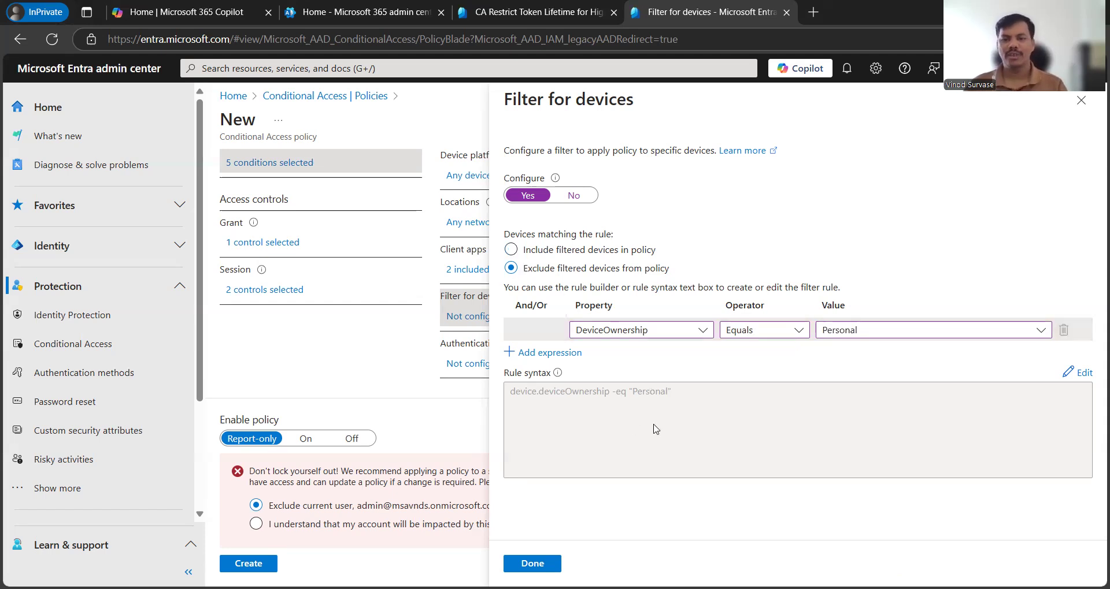
click(874, 334)
click(883, 381)
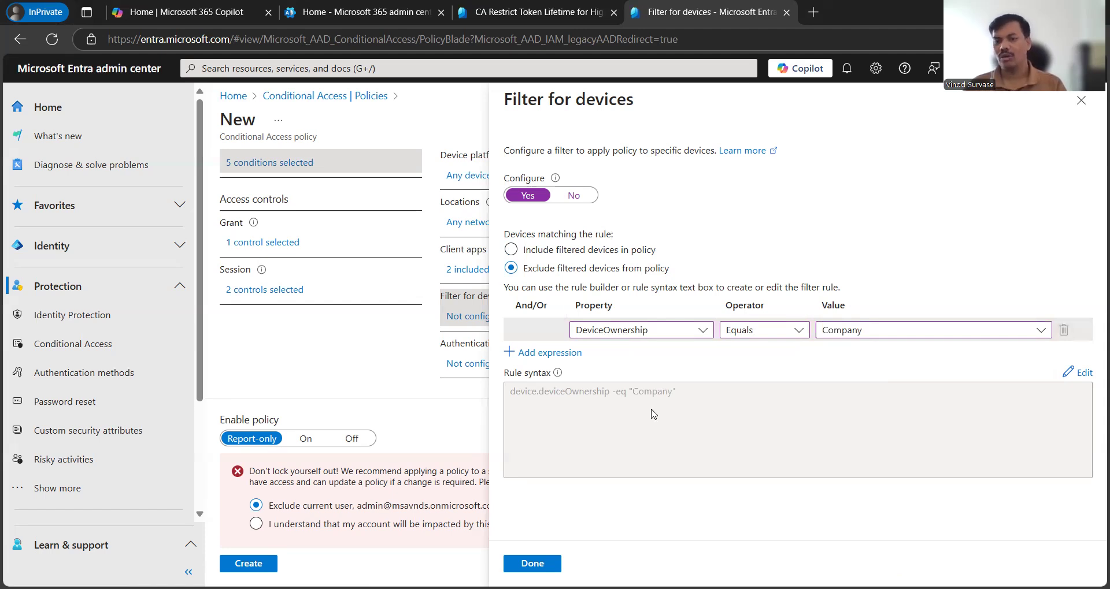
Try adding a second filter expression joined with Or, where DeviceOwnership equals Personal
click(570, 353)
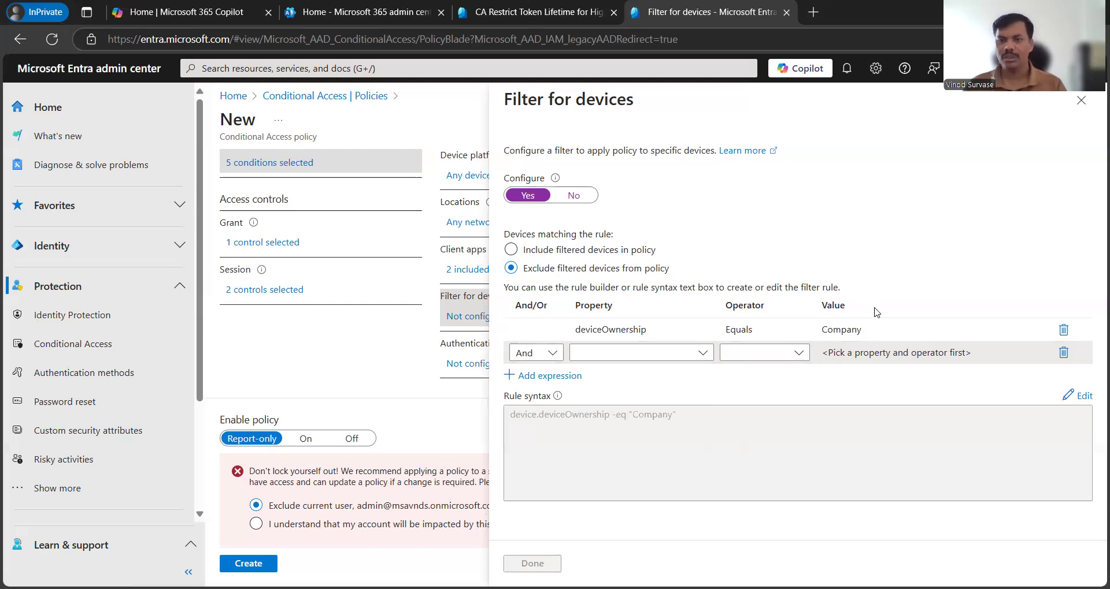
click(549, 357)
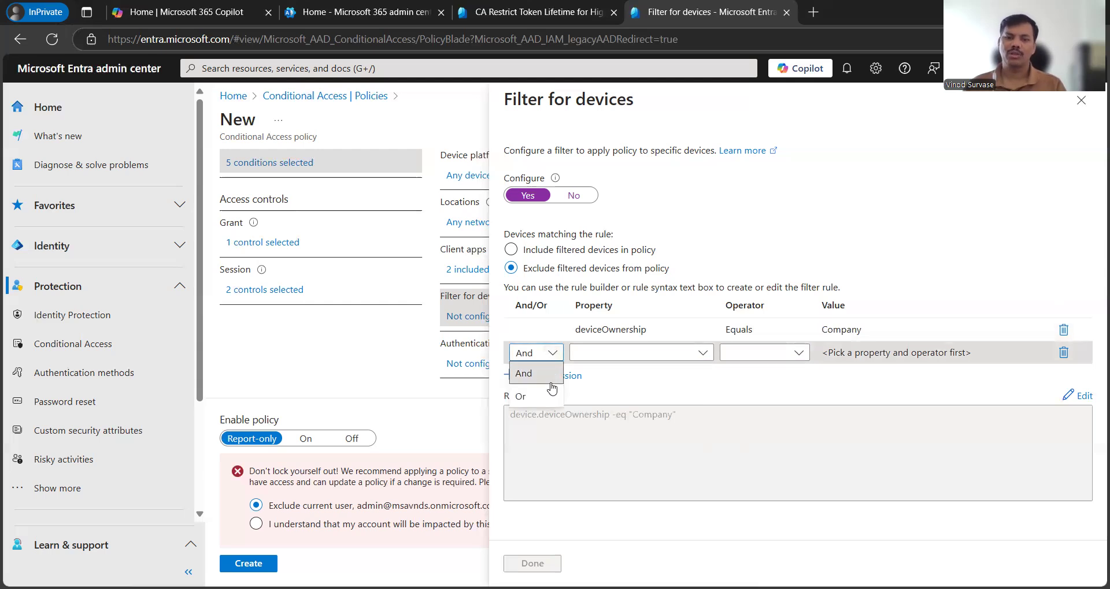
click(531, 397)
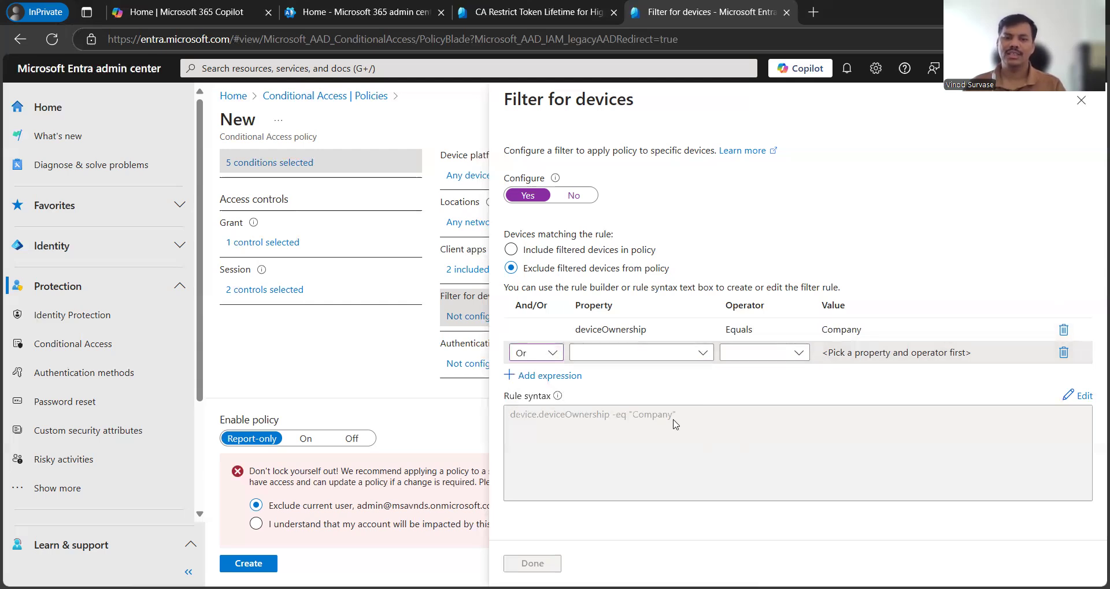
click(694, 354)
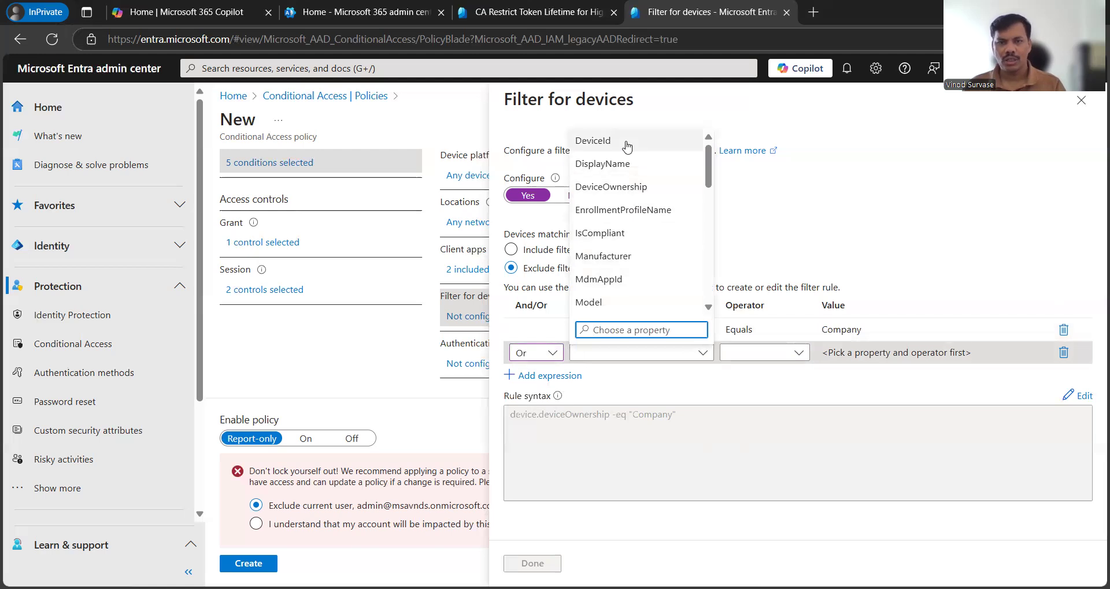
text(device)
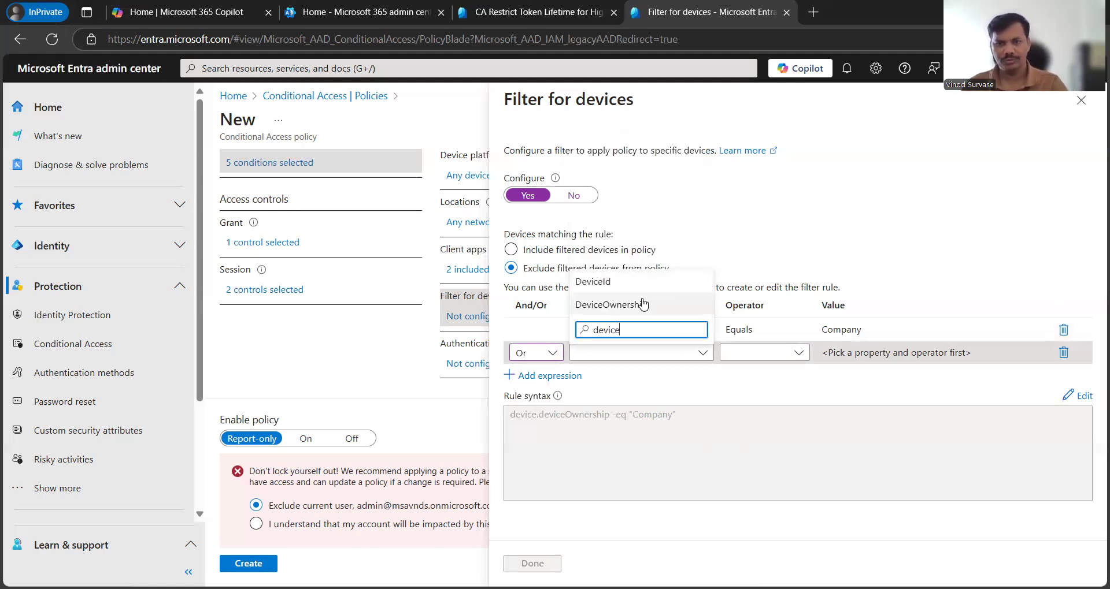
click(612, 305)
click(757, 357)
click(752, 375)
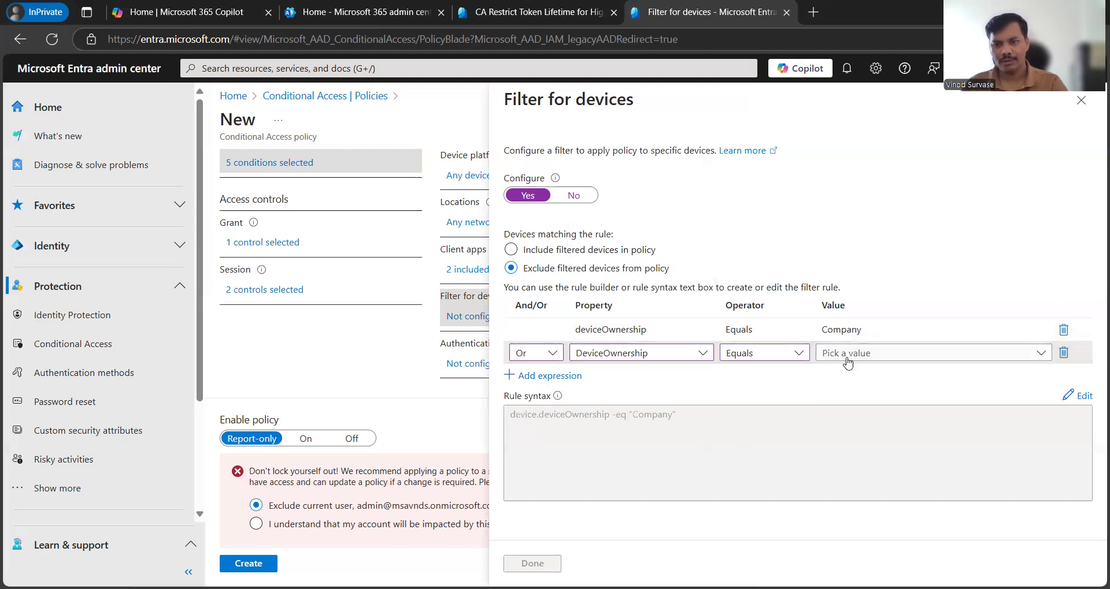
click(846, 353)
click(864, 374)
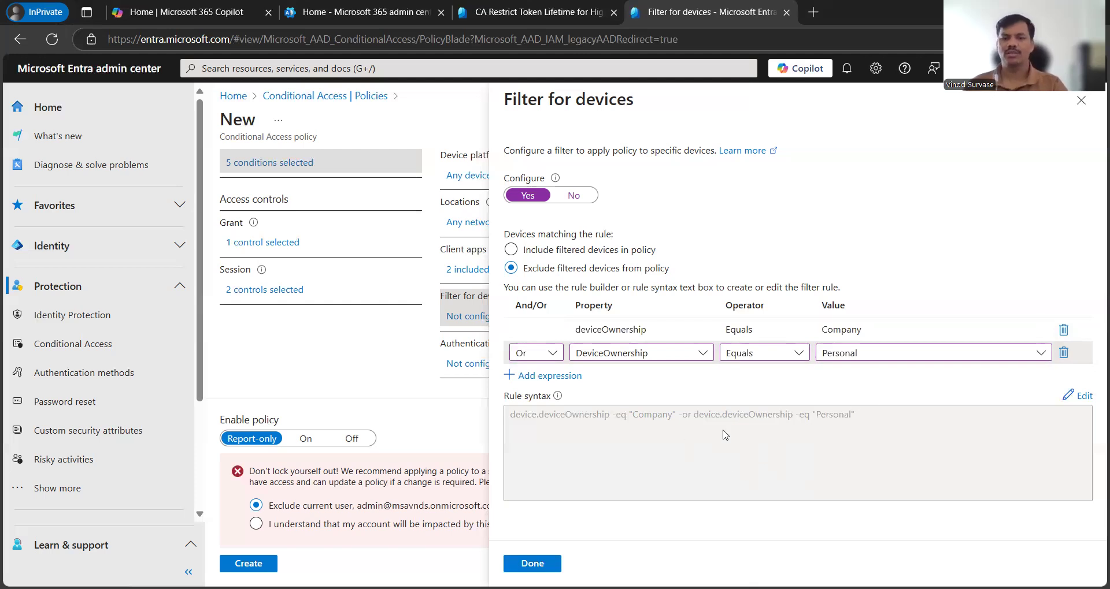
Switch the filter to include matching devices and close the device filter without applying it
click(540, 252)
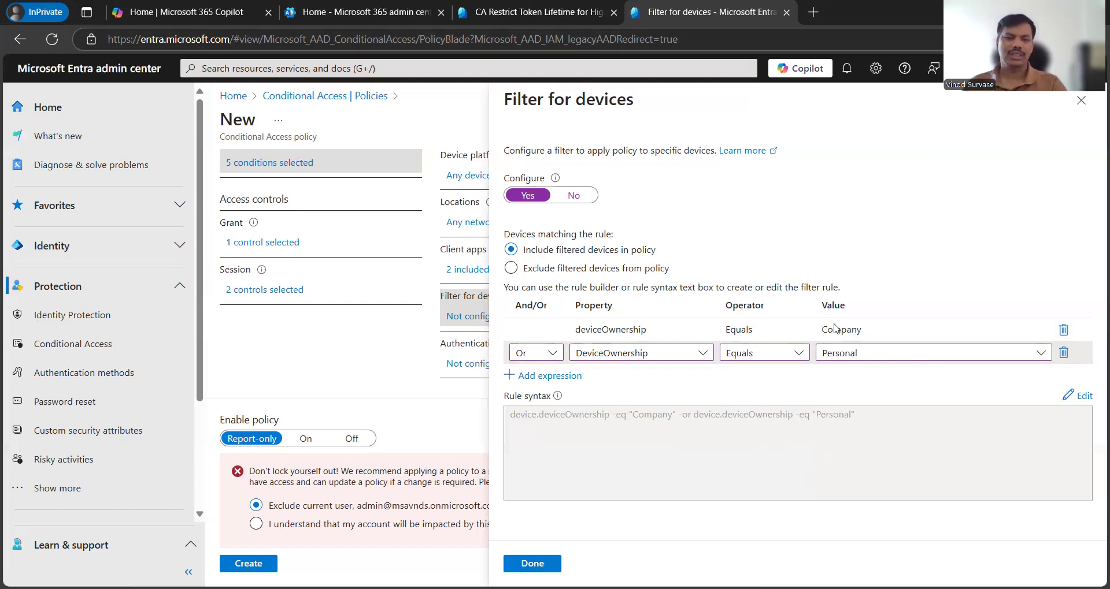
key(Escape)
Review the new policy's name, assignments, conditions and access controls
scroll(837, 329, up, 1)
scroll(836, 329, up, 4)
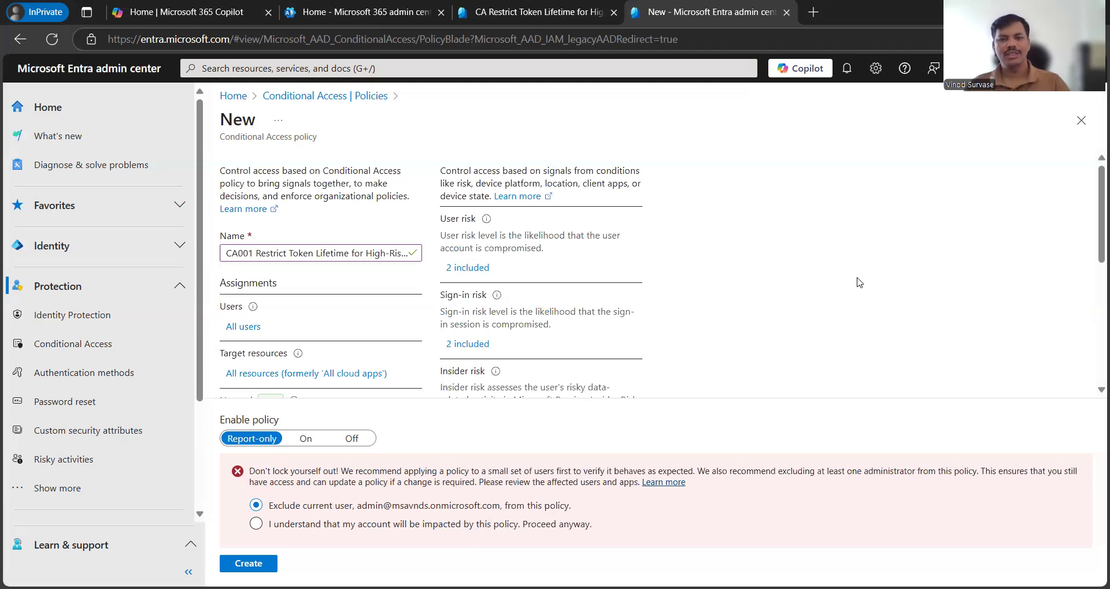
scroll(860, 294, down, 1)
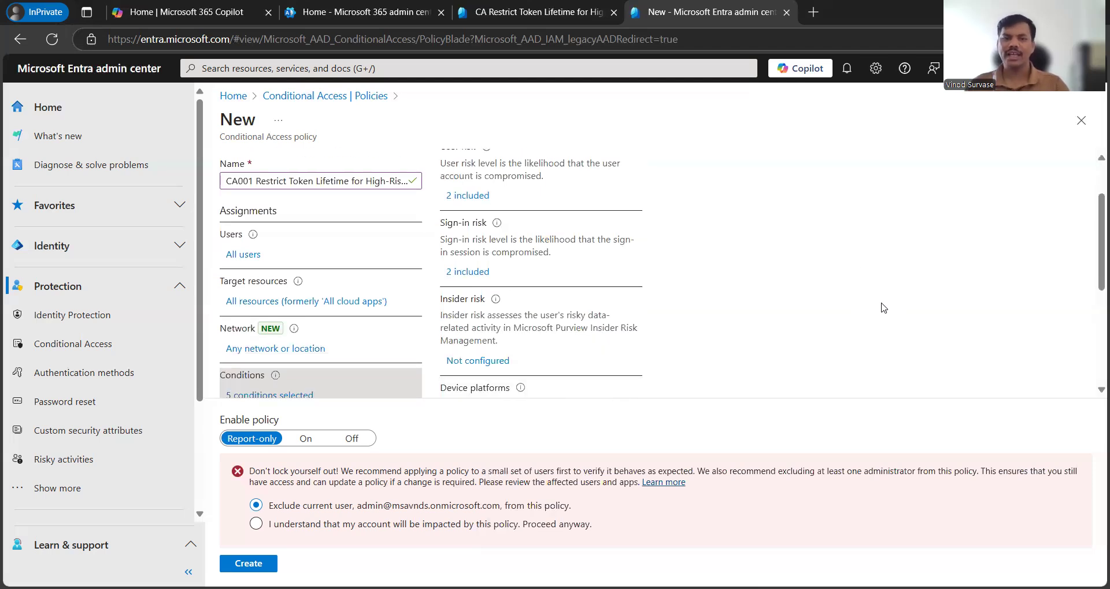
scroll(883, 303, down, 1)
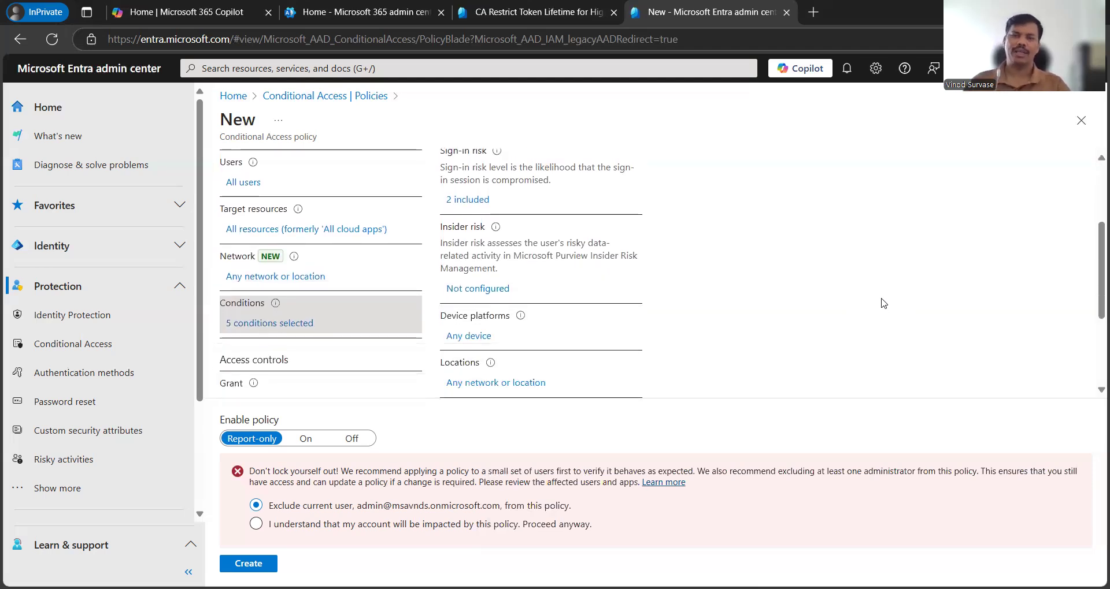
scroll(861, 267, down, 1)
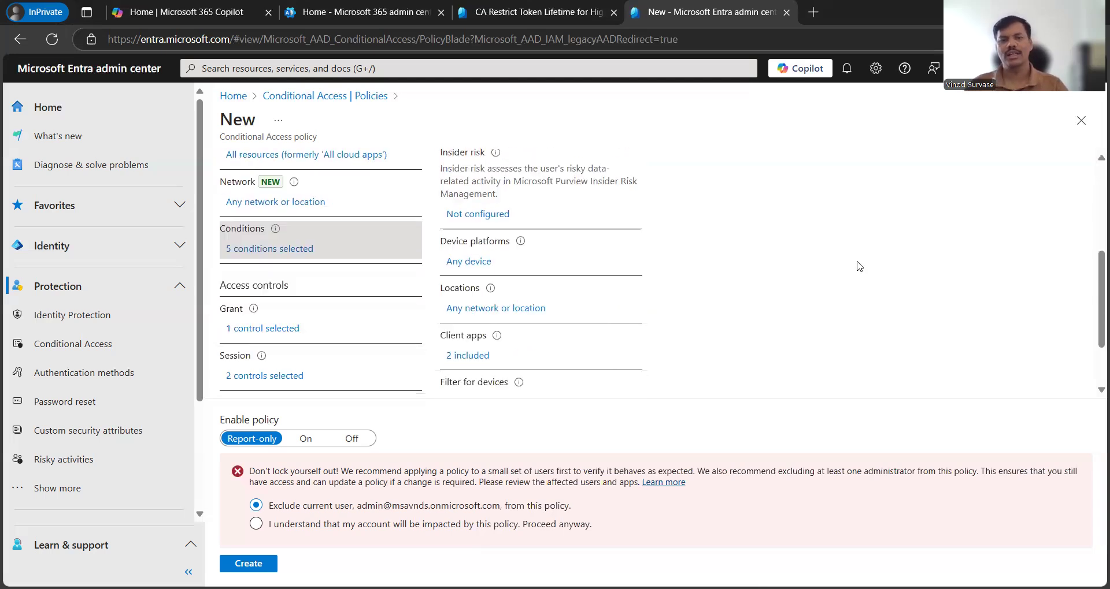
scroll(860, 266, down, 1)
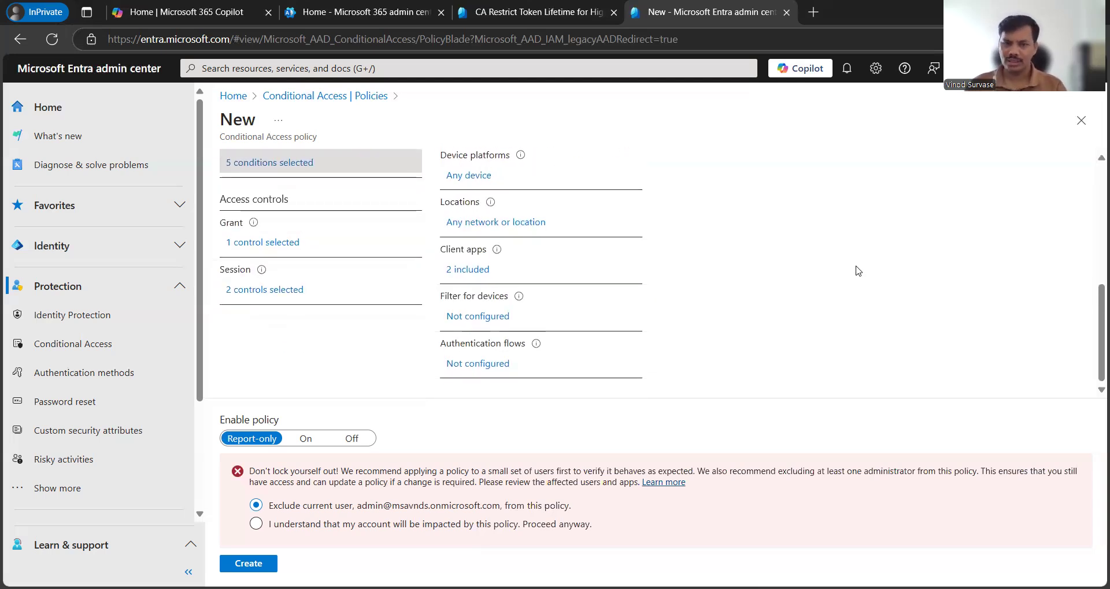